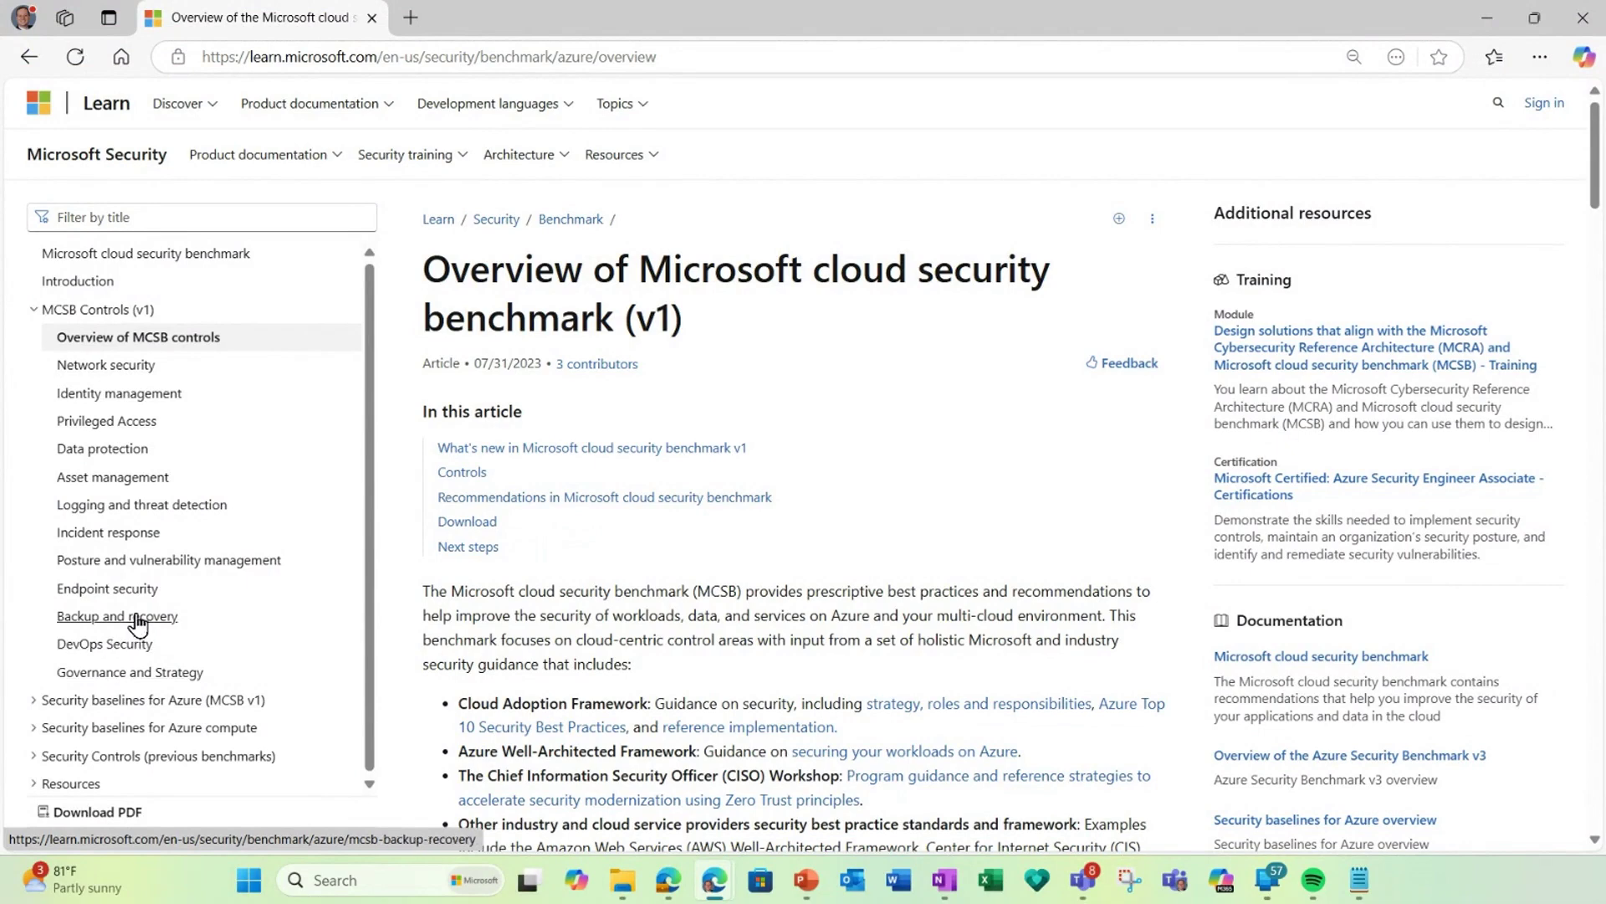
Open the MCSB Network security control article from the Learn table of contents
left_click(106, 363)
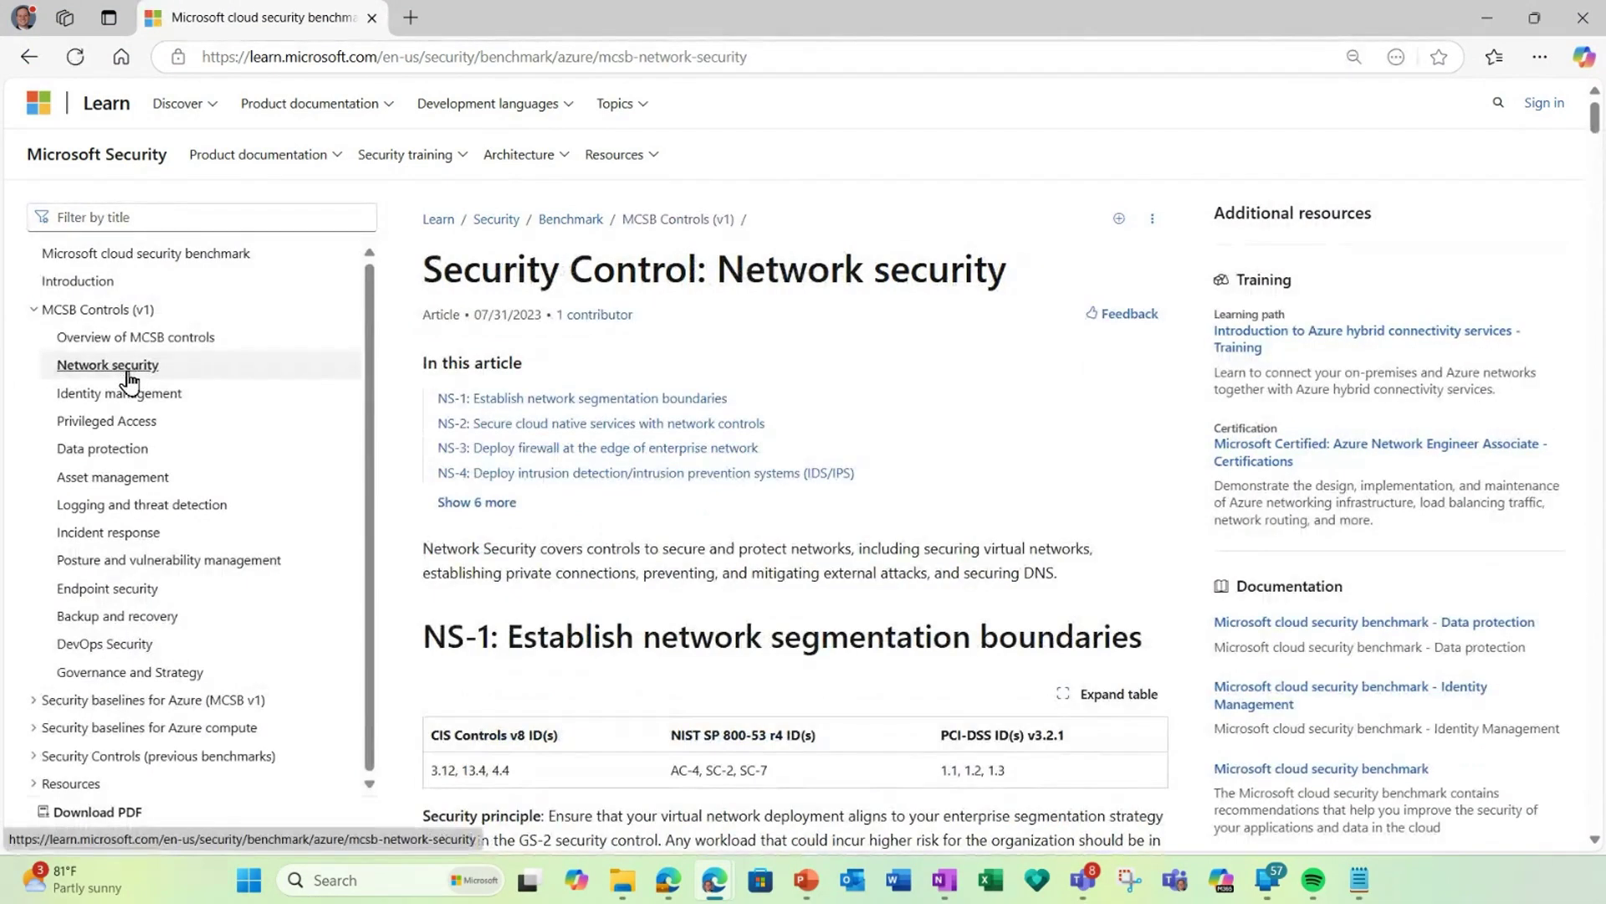
scroll(814, 736, "down", 1)
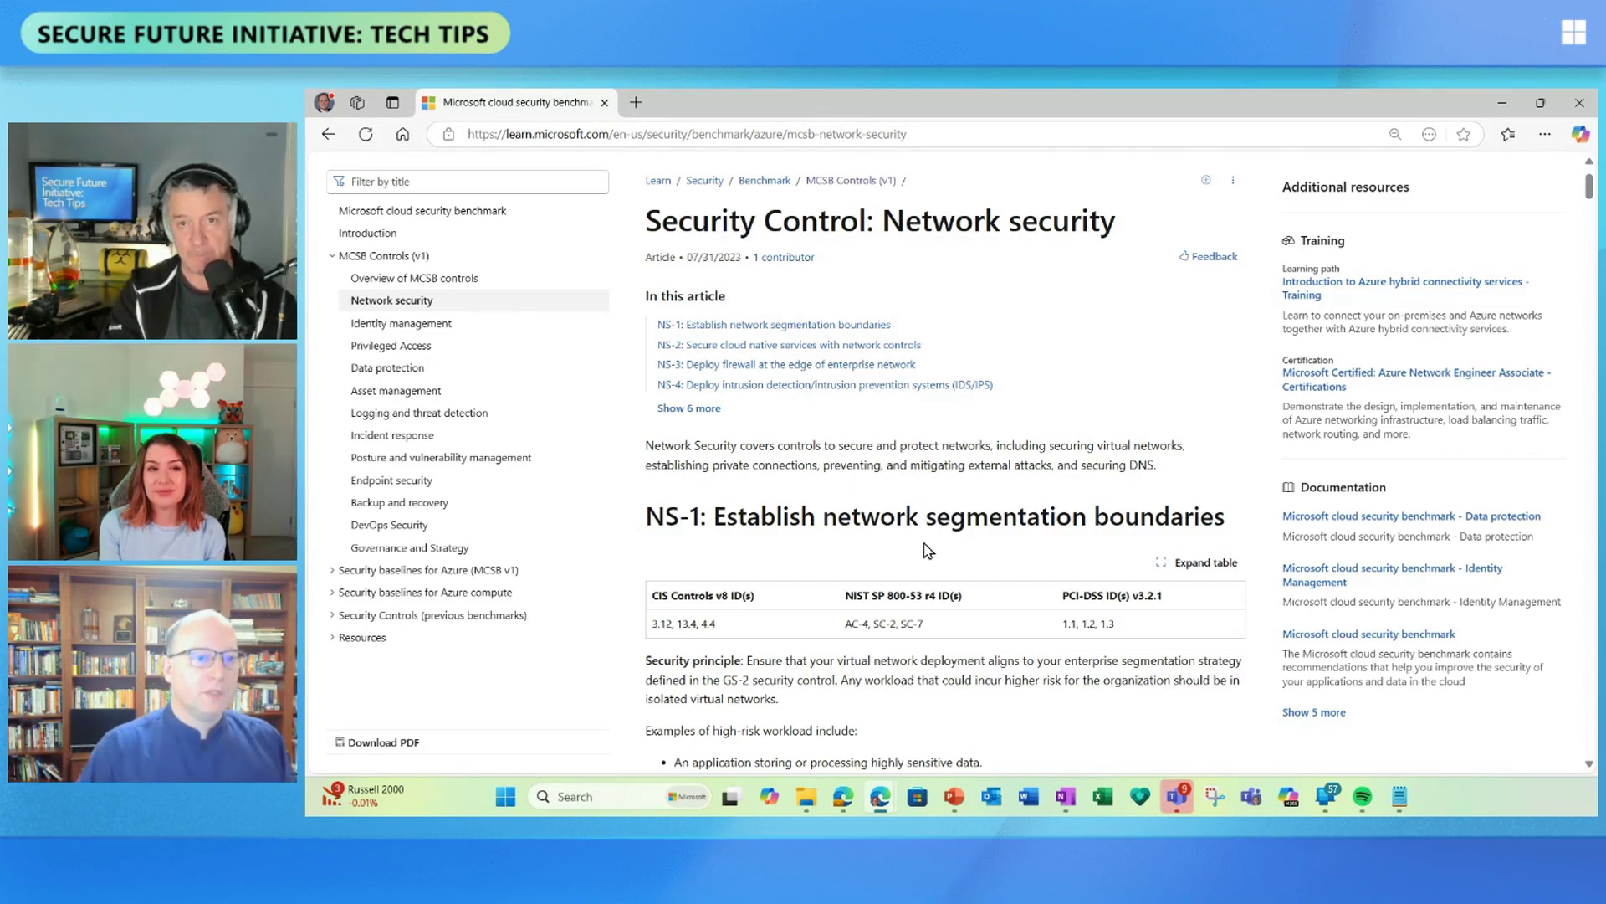
scroll(926, 550, "down", 3)
scroll(926, 550, "down", 2)
scroll(926, 550, "down", 2)
scroll(926, 550, "down", 2)
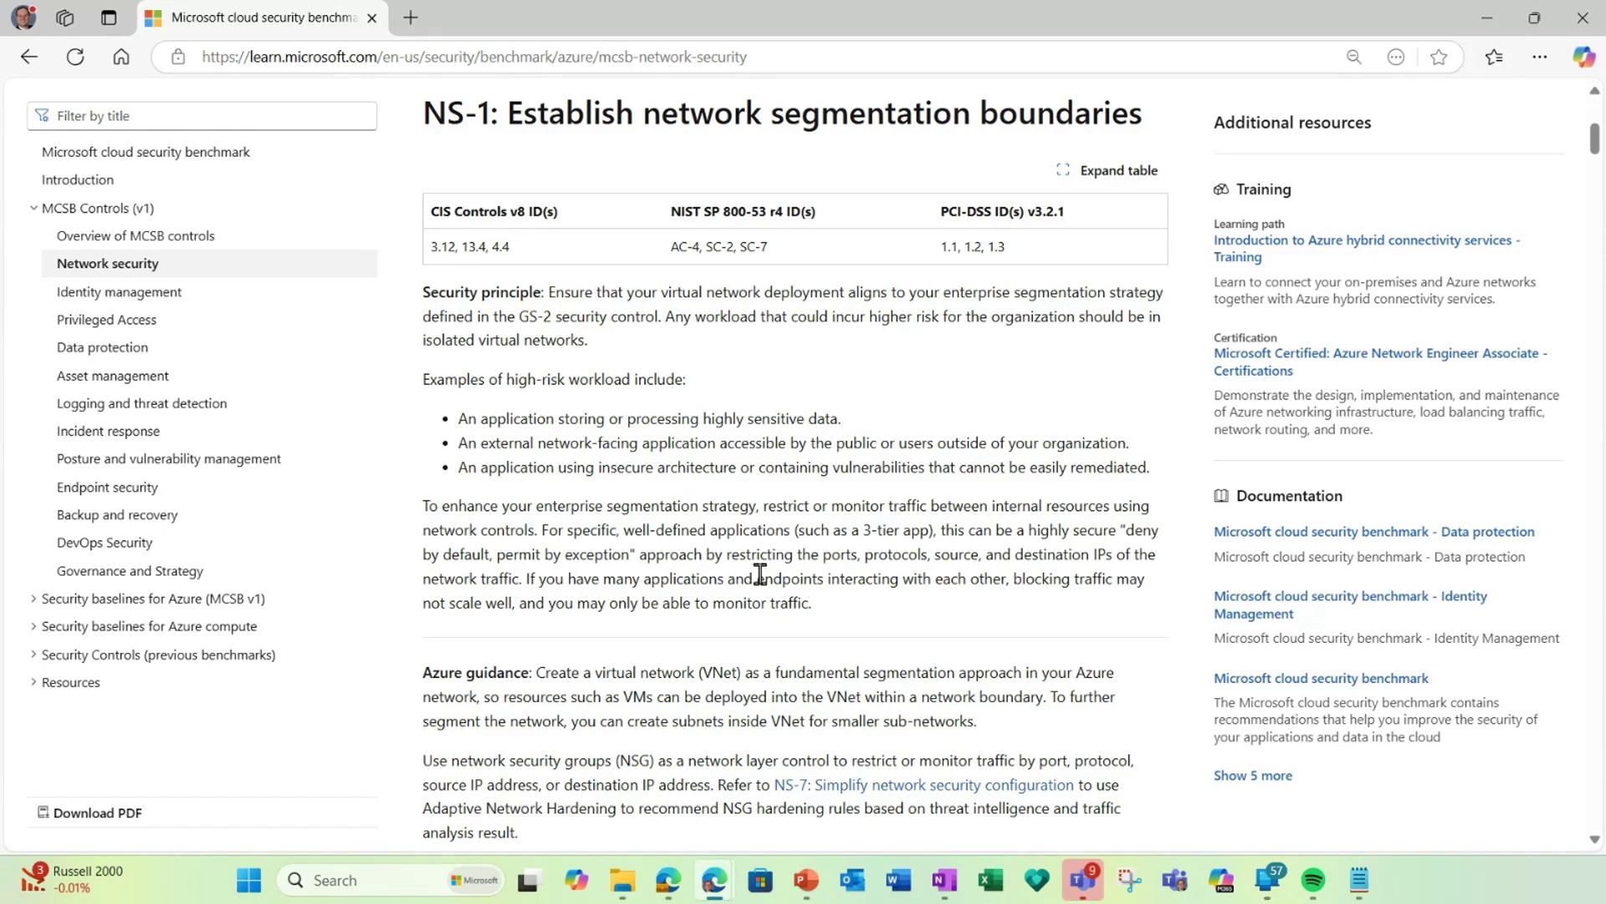
scroll(766, 571, "up", 5)
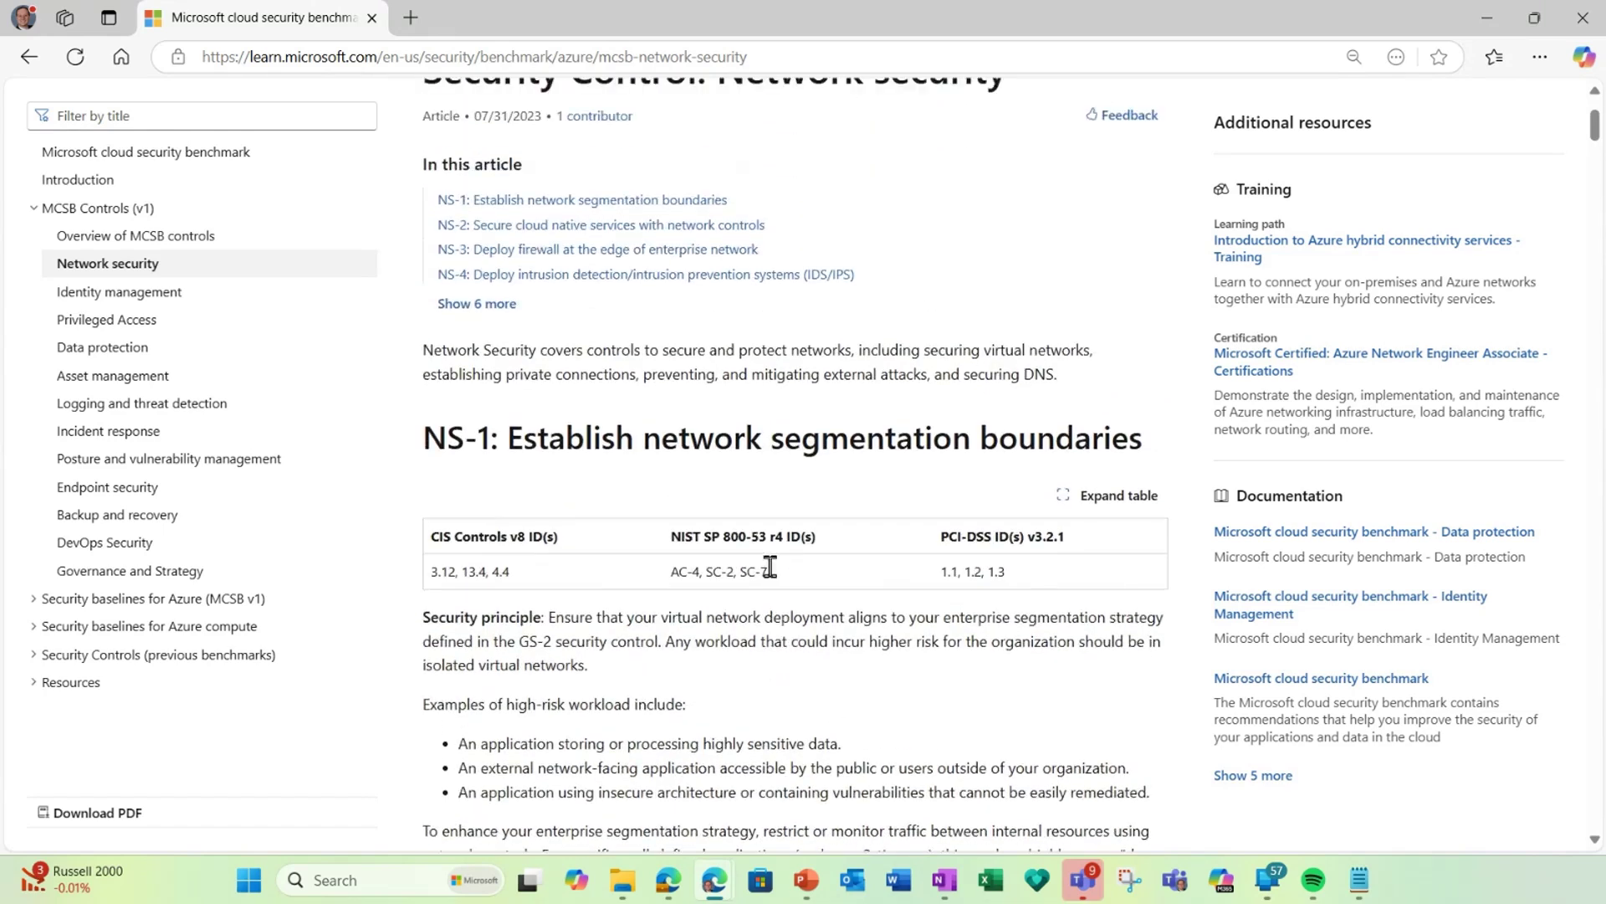
scroll(769, 567, "up", 2)
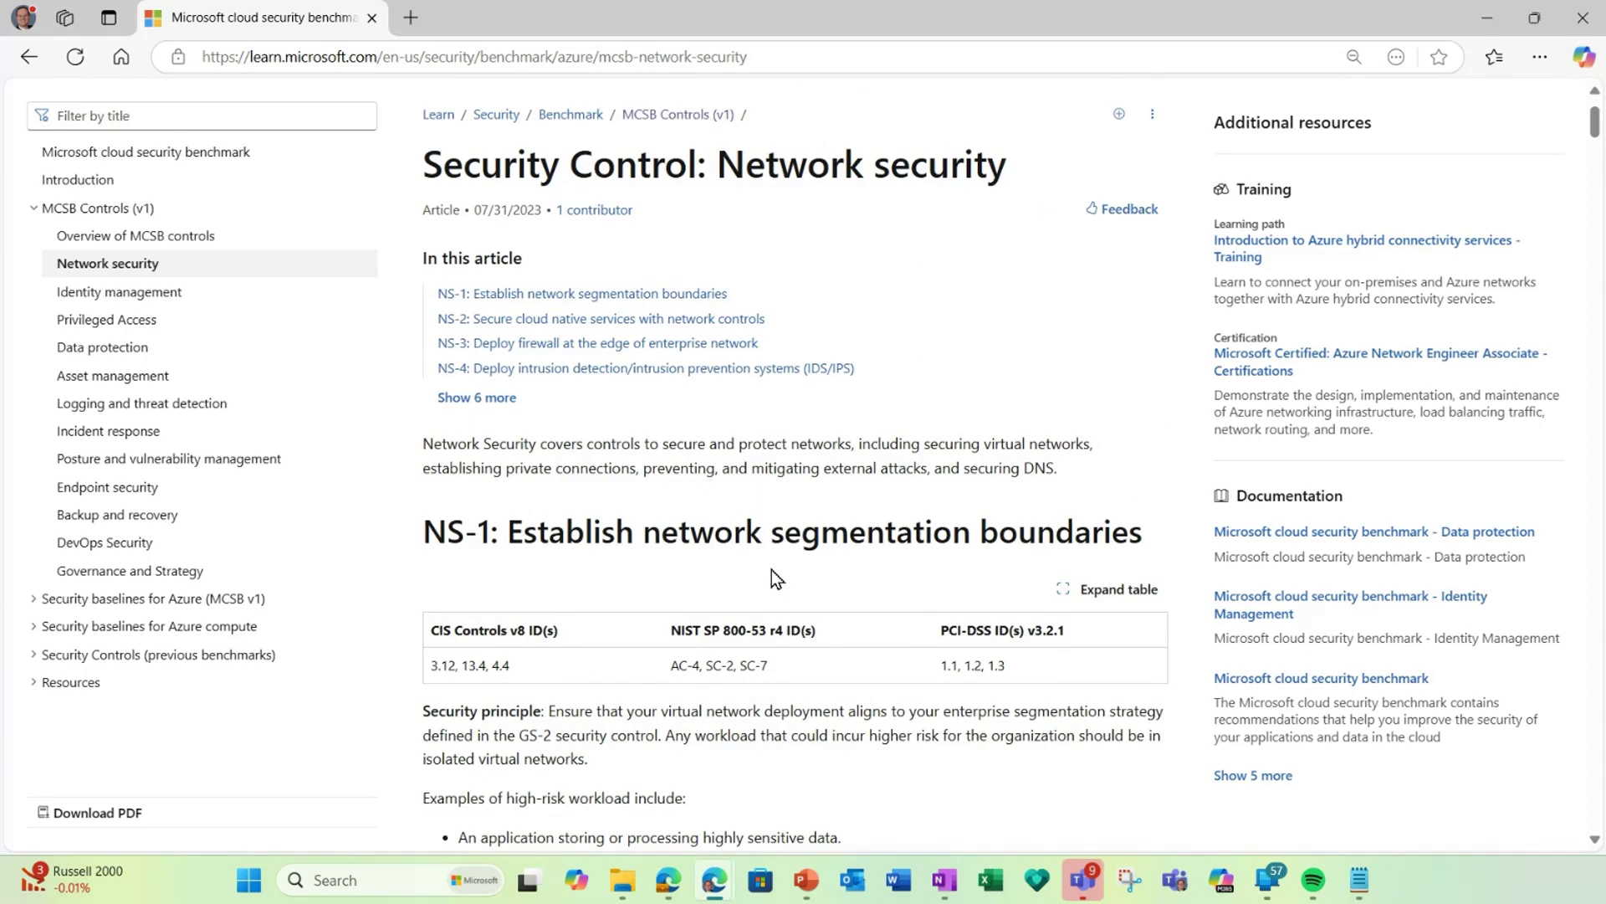
scroll(692, 731, "down", 3)
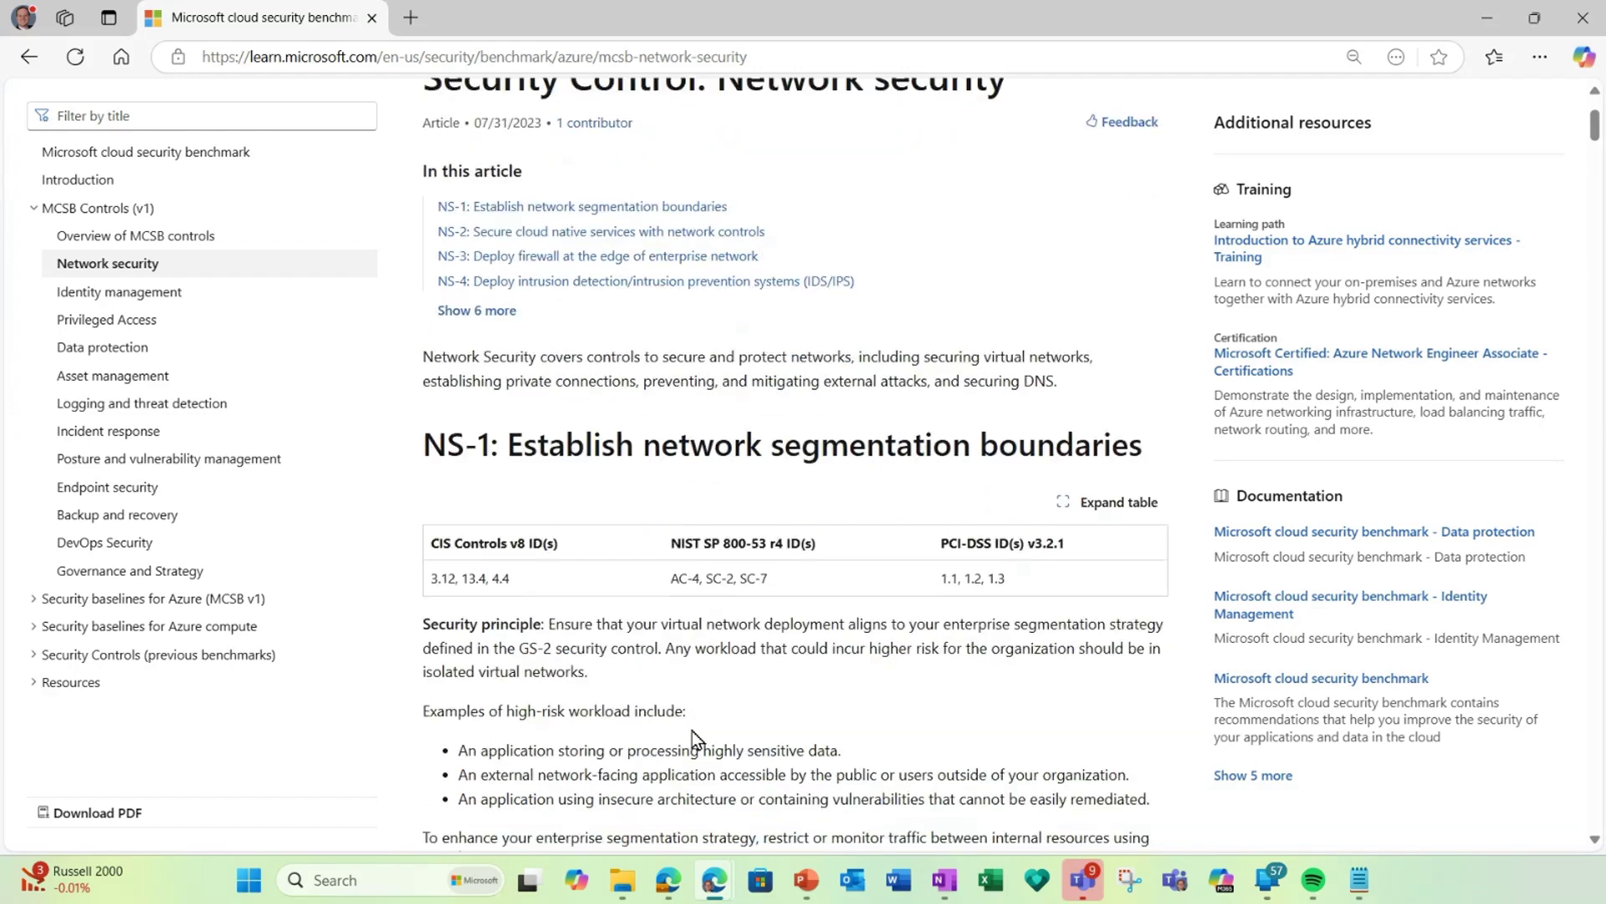
scroll(692, 730, "down", 2)
scroll(692, 731, "down", 1)
scroll(691, 731, "down", 1)
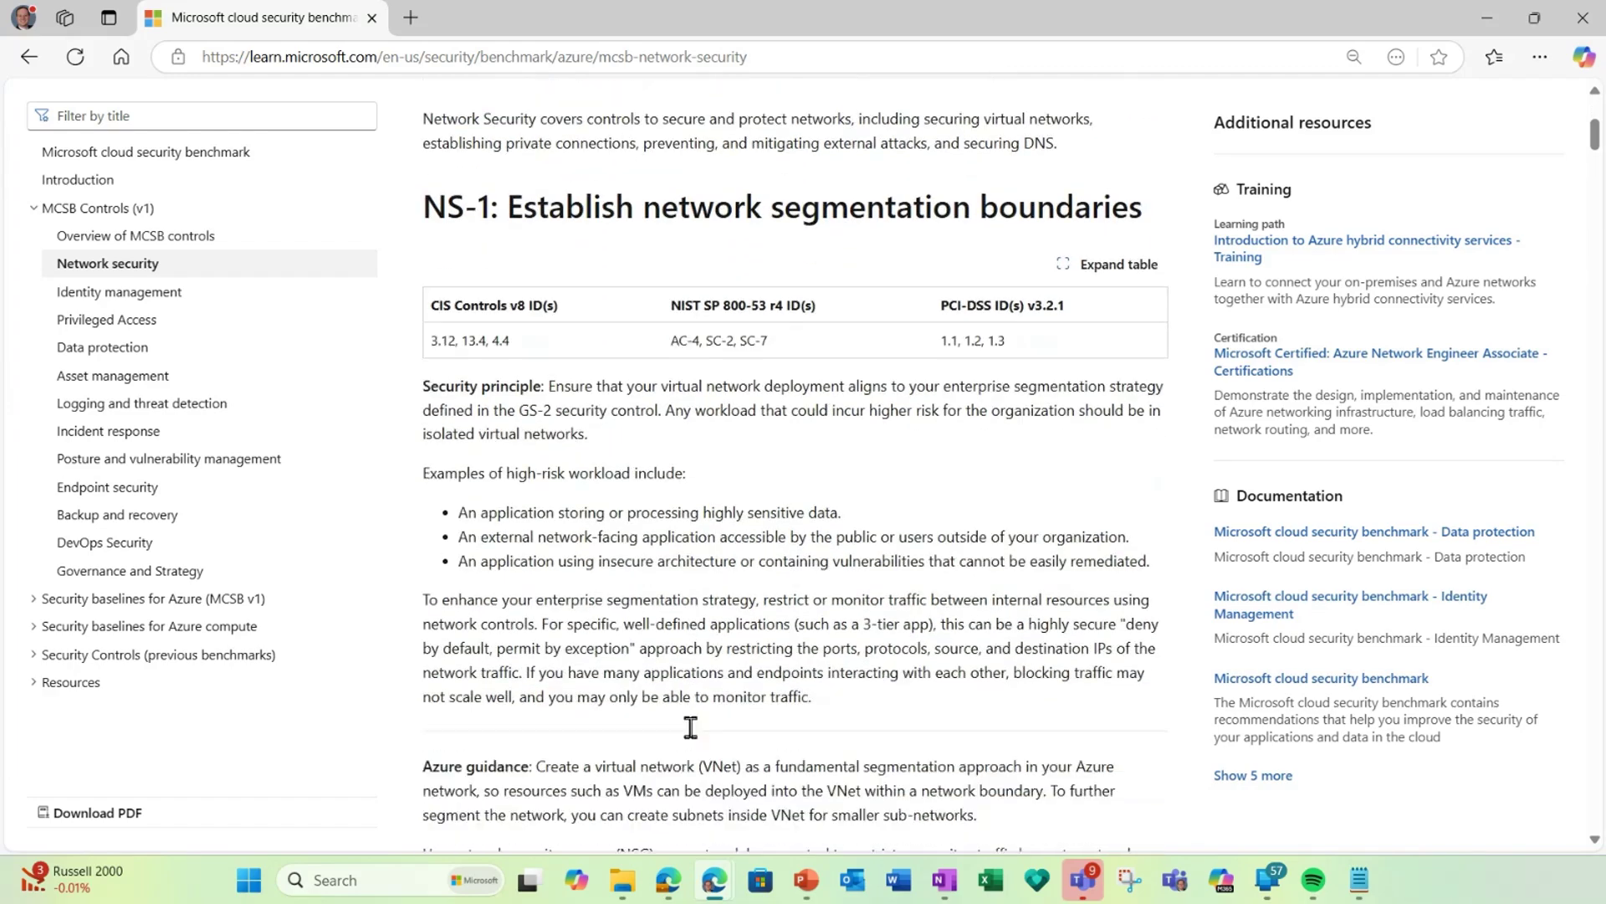
scroll(692, 731, "down", 1)
scroll(692, 732, "down", 3)
scroll(692, 732, "down", 3)
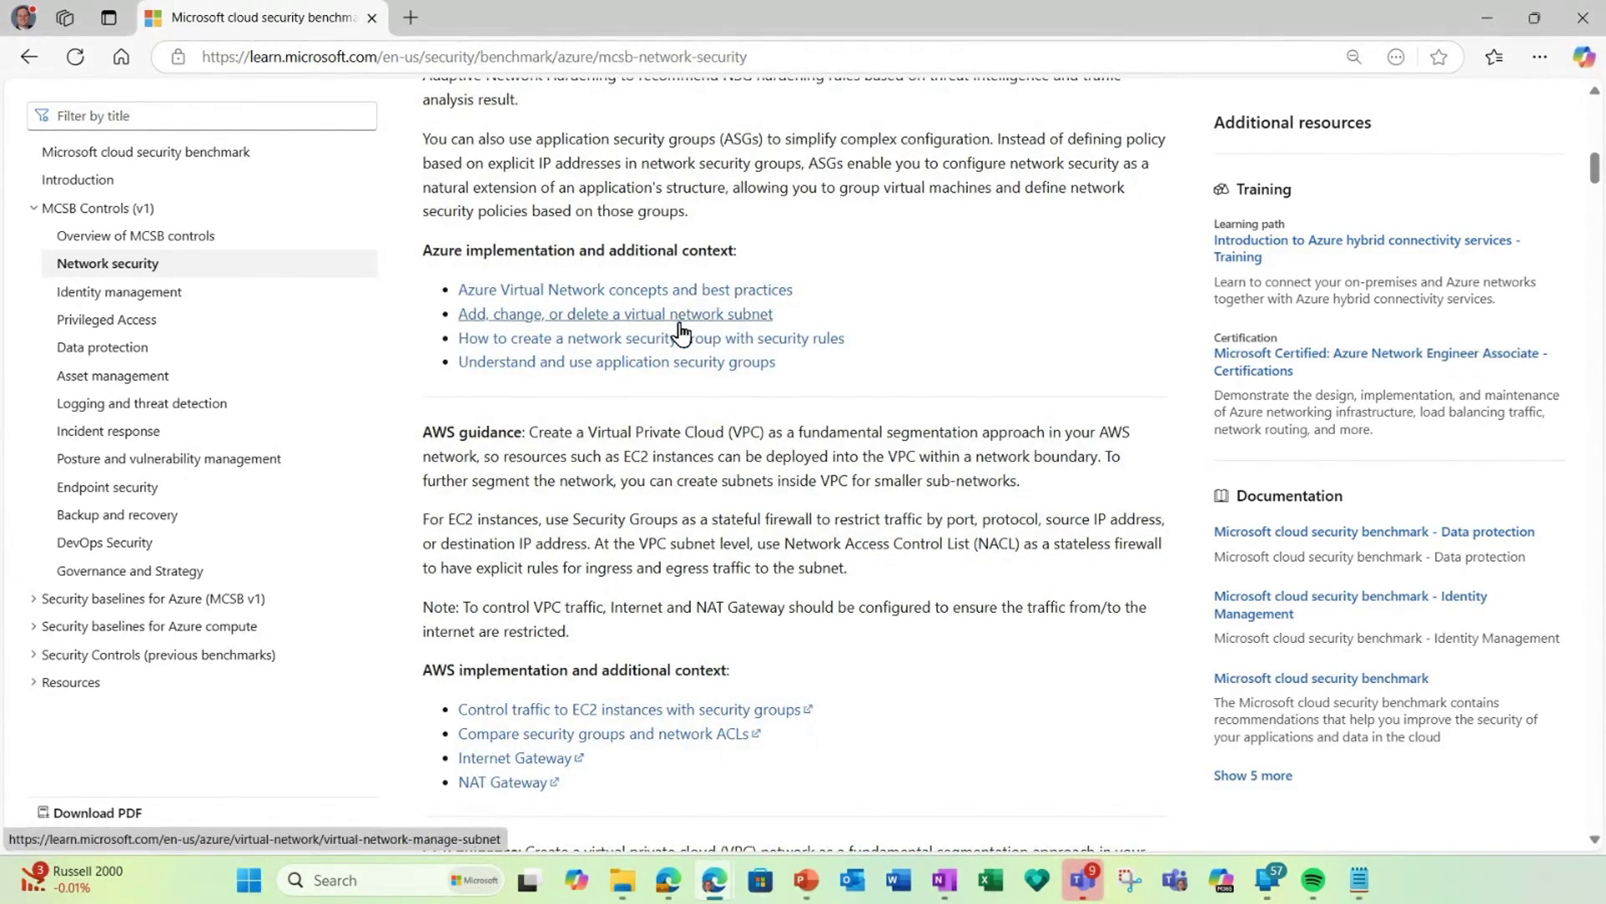
scroll(775, 433, "down", 1)
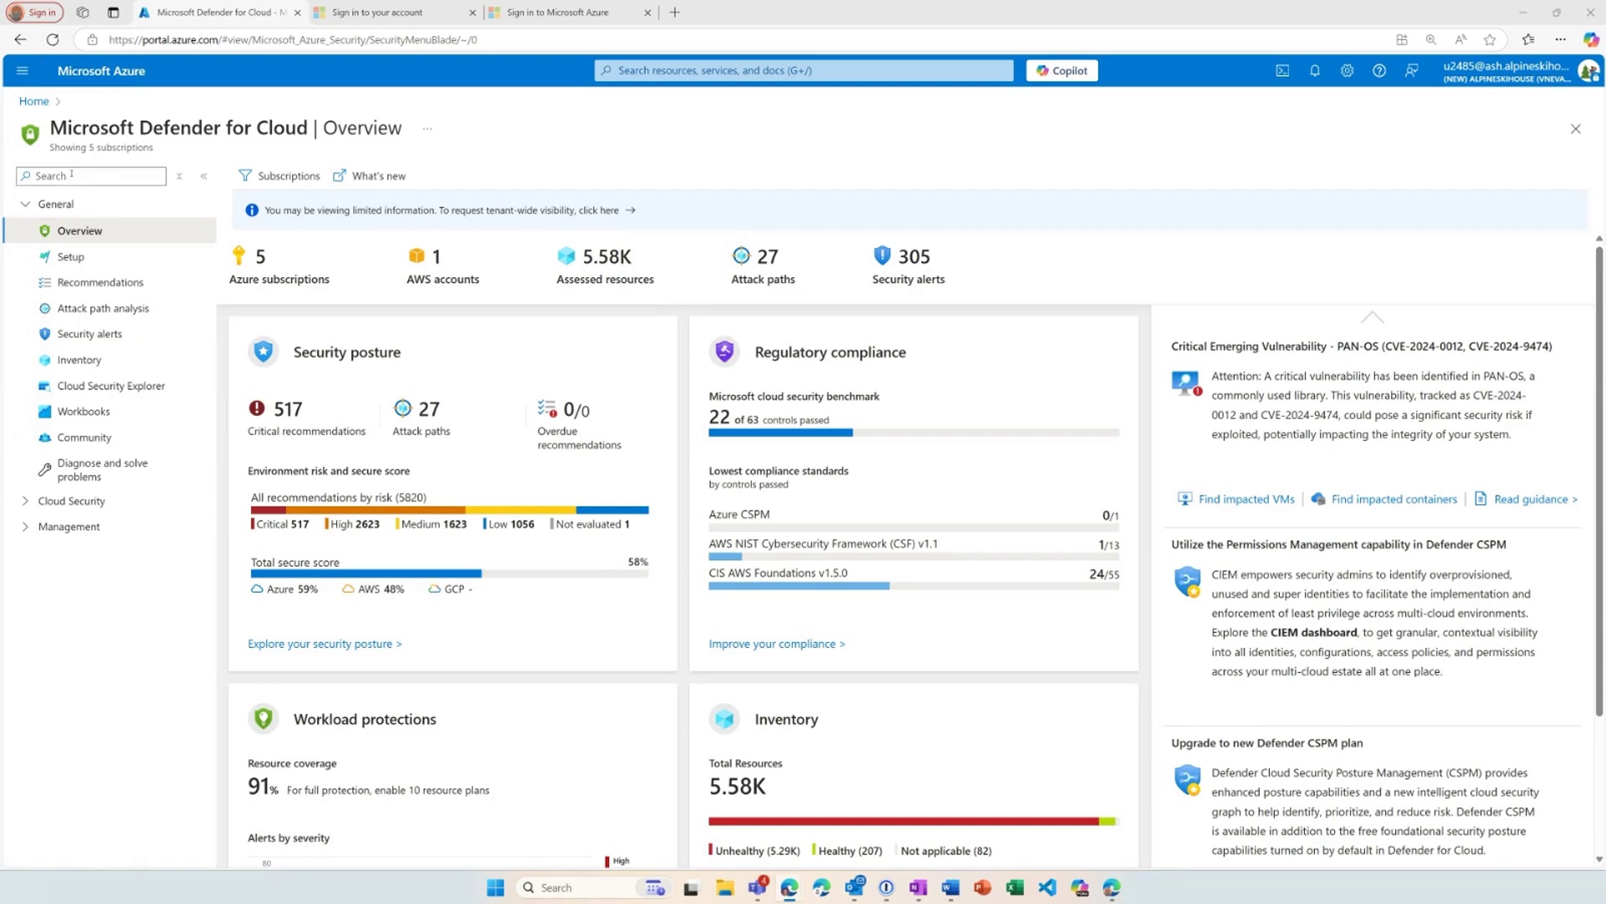
Open Regulatory compliance, view the status of all 11 standards, then close that summary
left_click(71, 499)
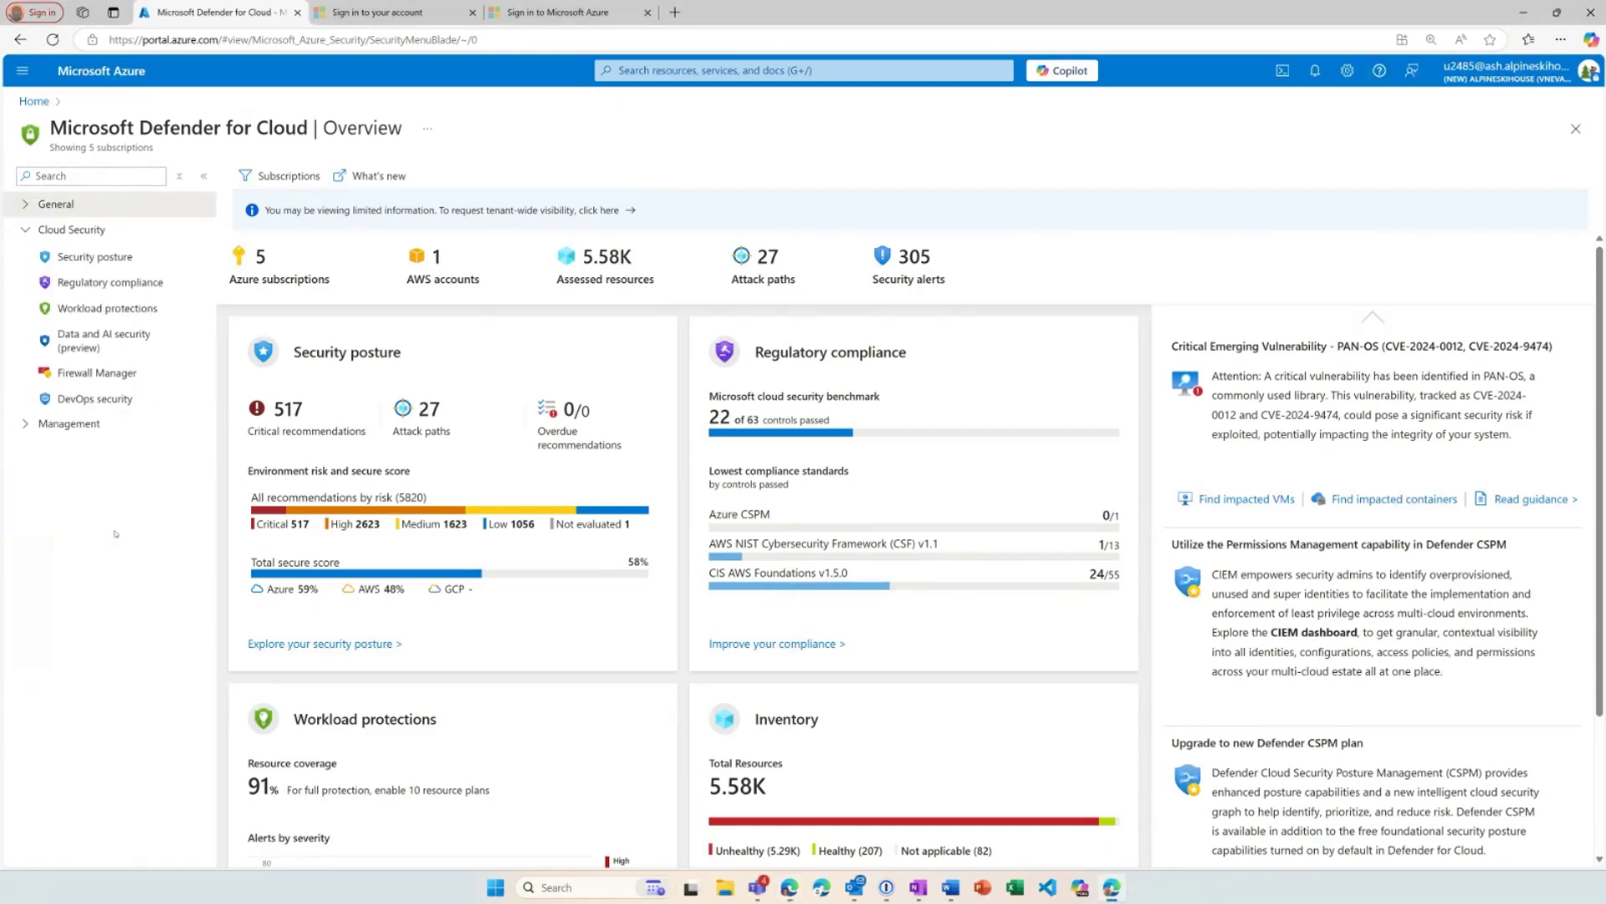
left_click(108, 282)
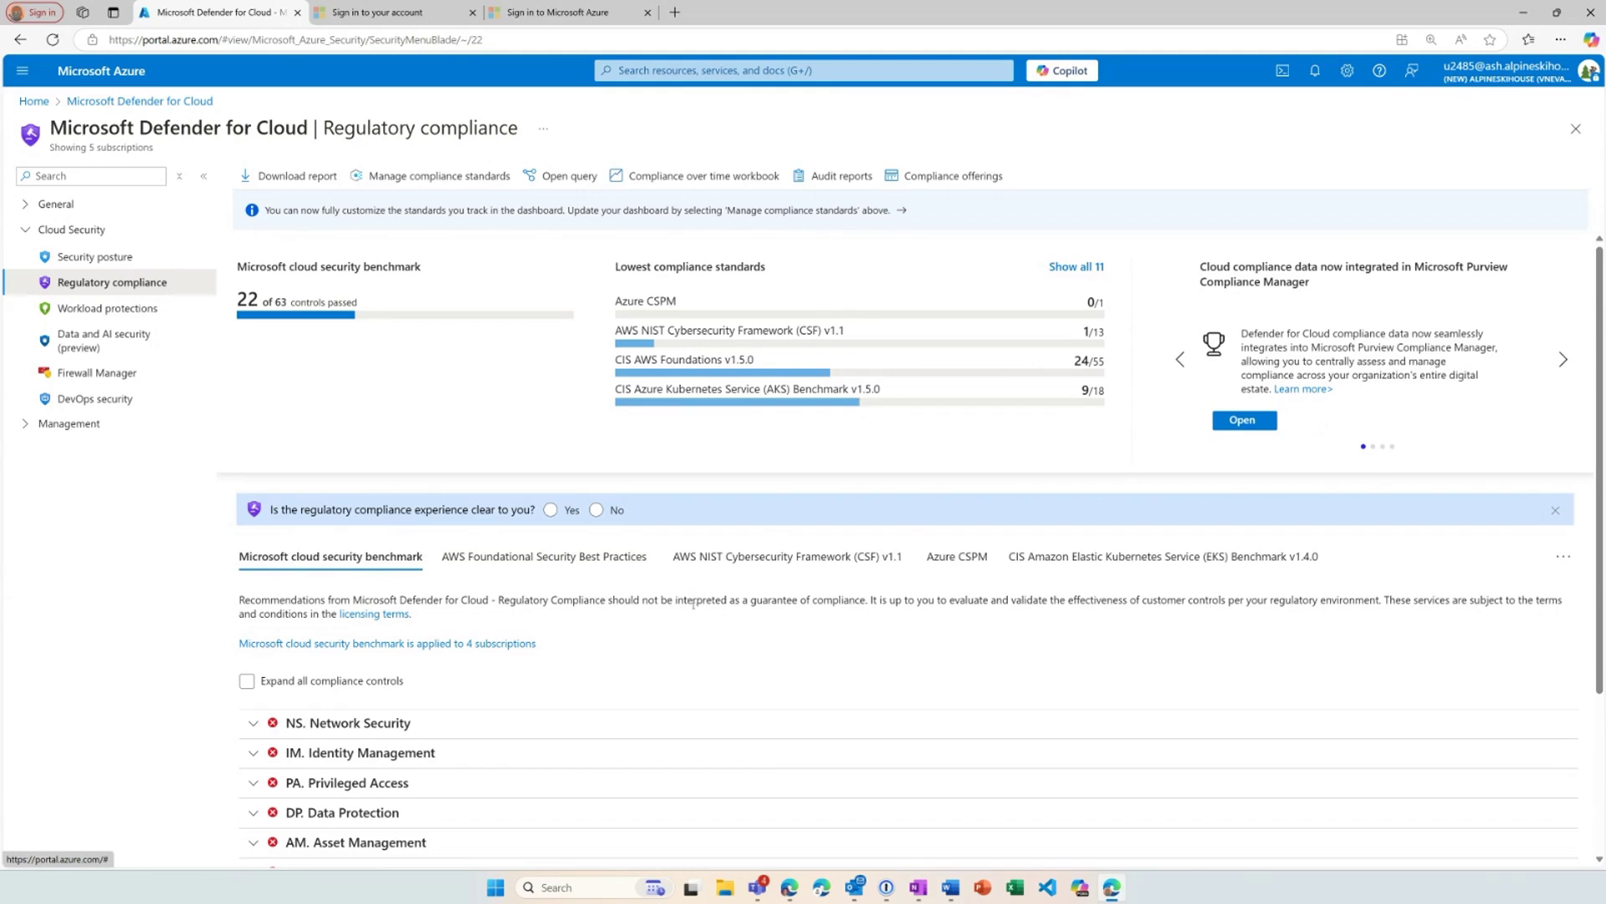
scroll(697, 606, "down", 3)
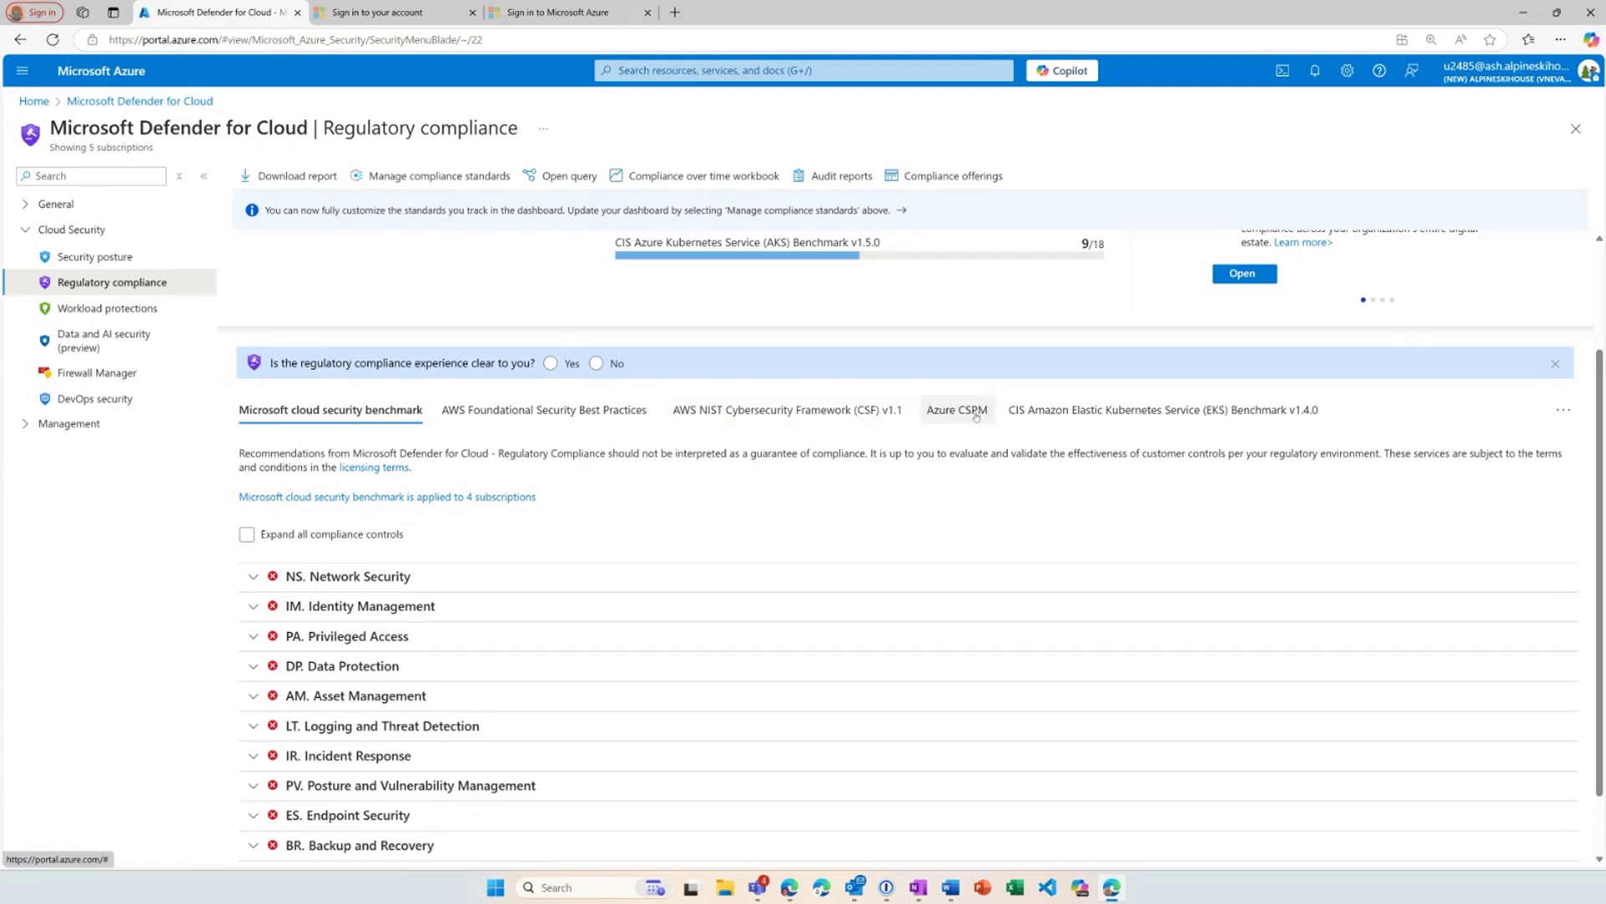
scroll(928, 427, "up", 3)
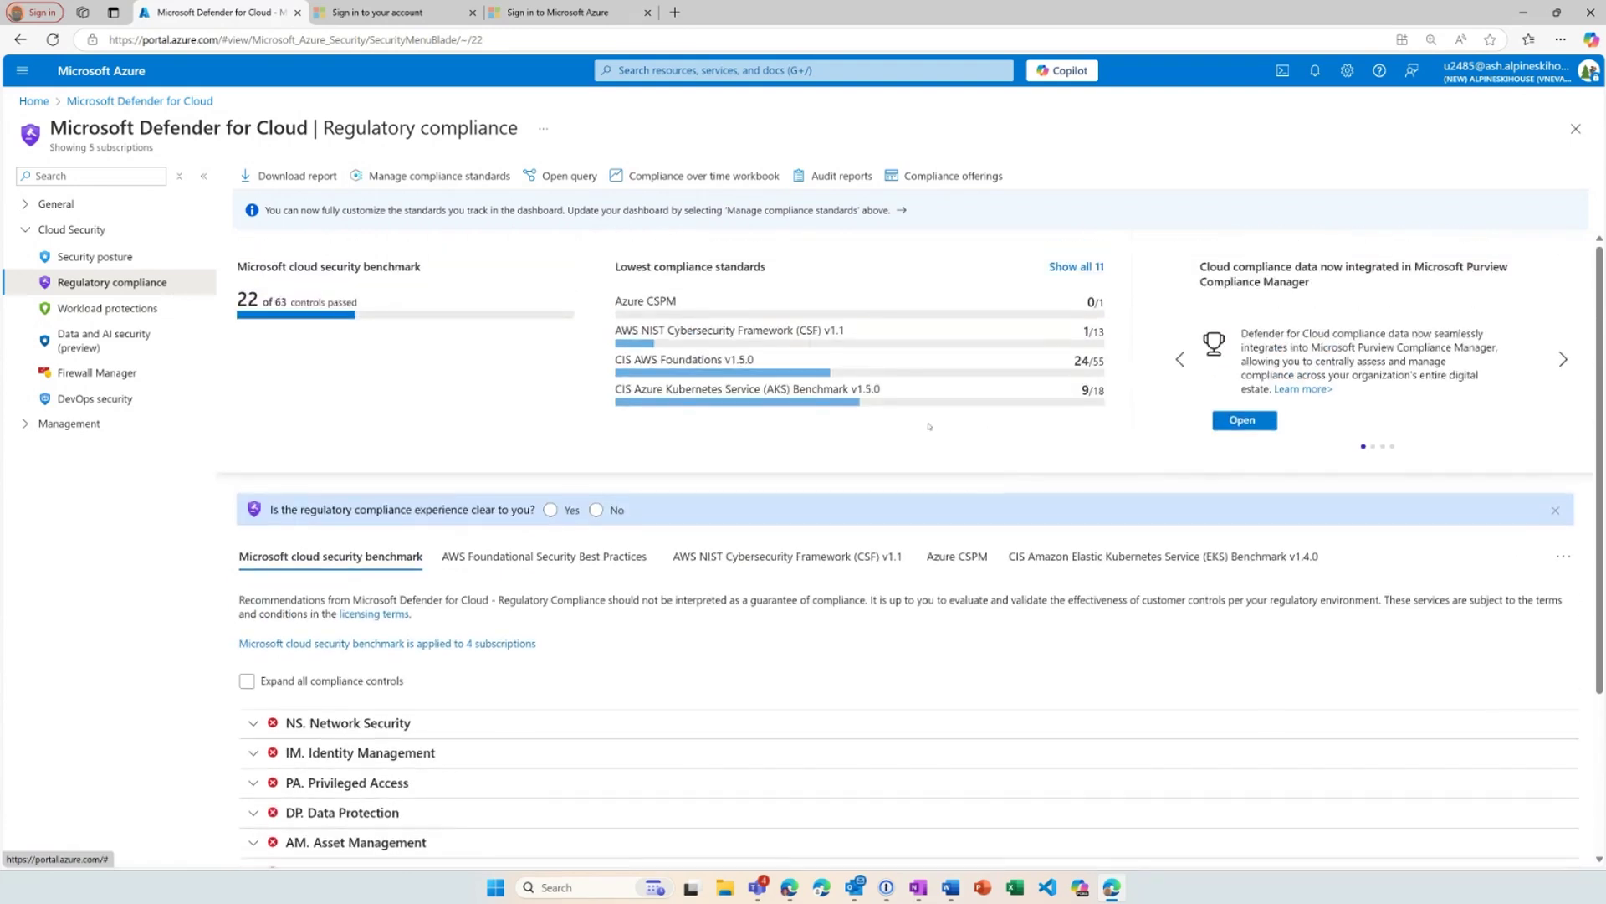
left_click(1075, 266)
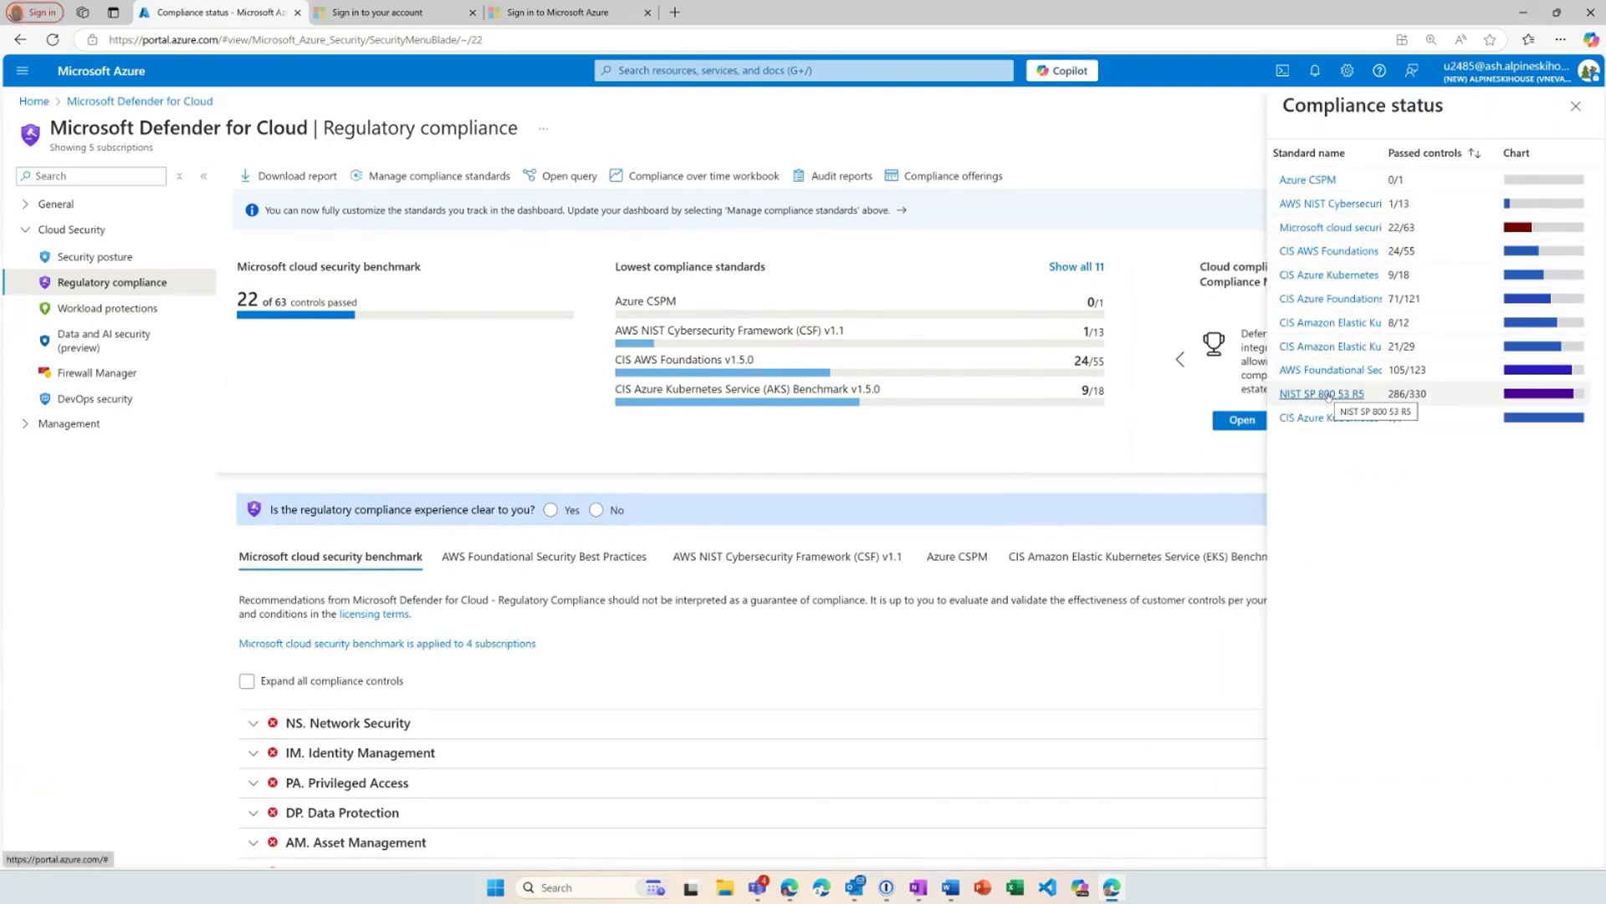
left_click(1575, 106)
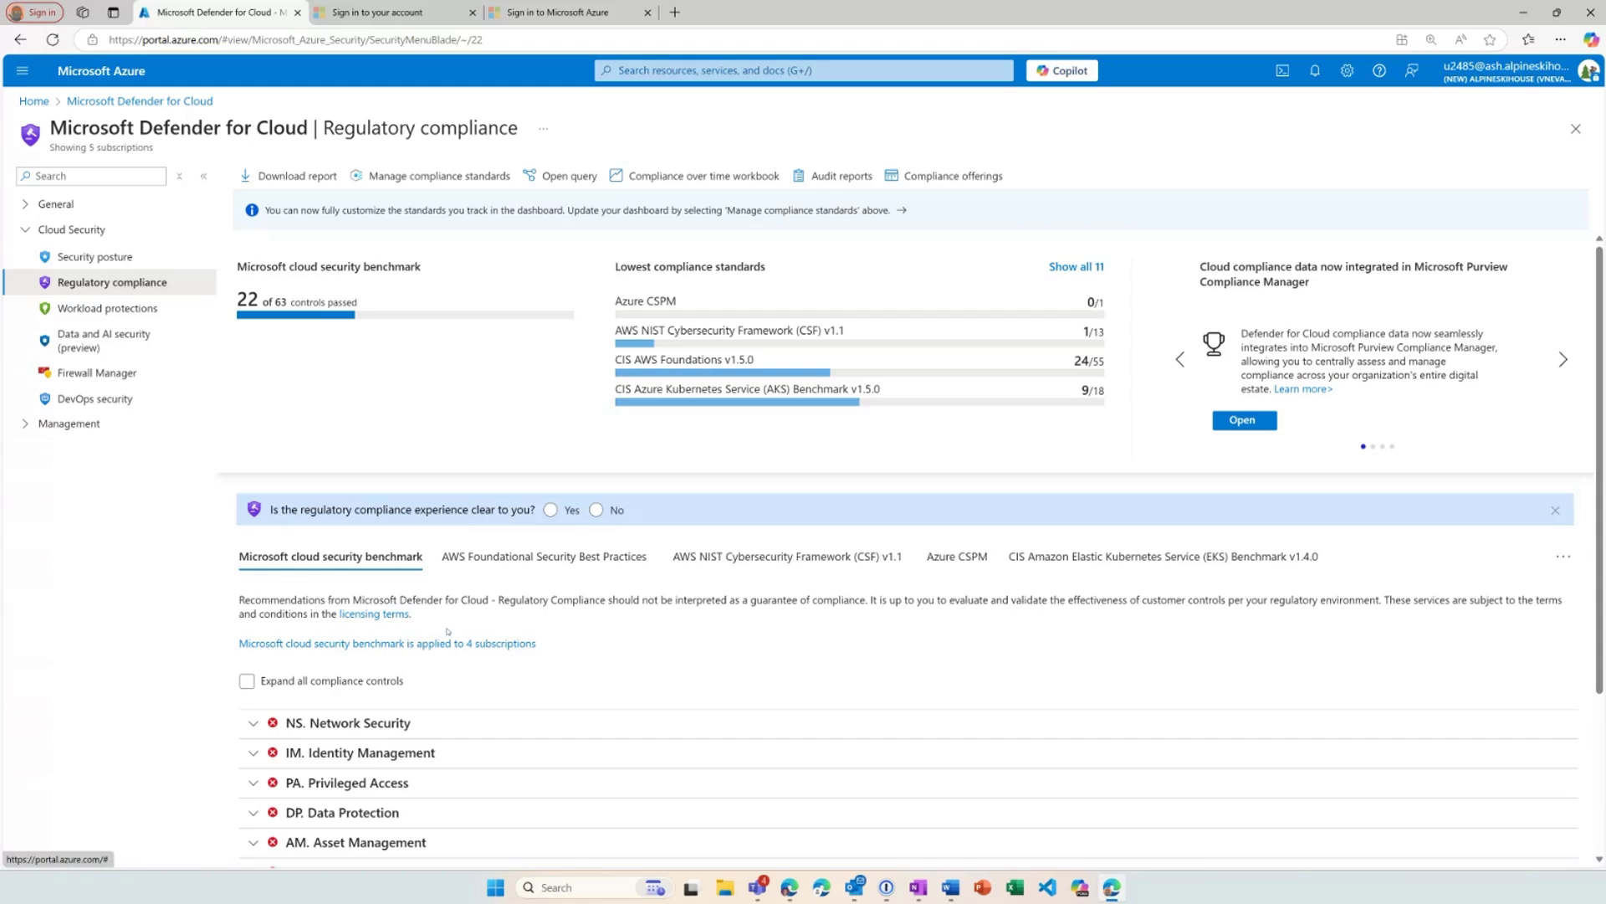
scroll(492, 606, "down", 3)
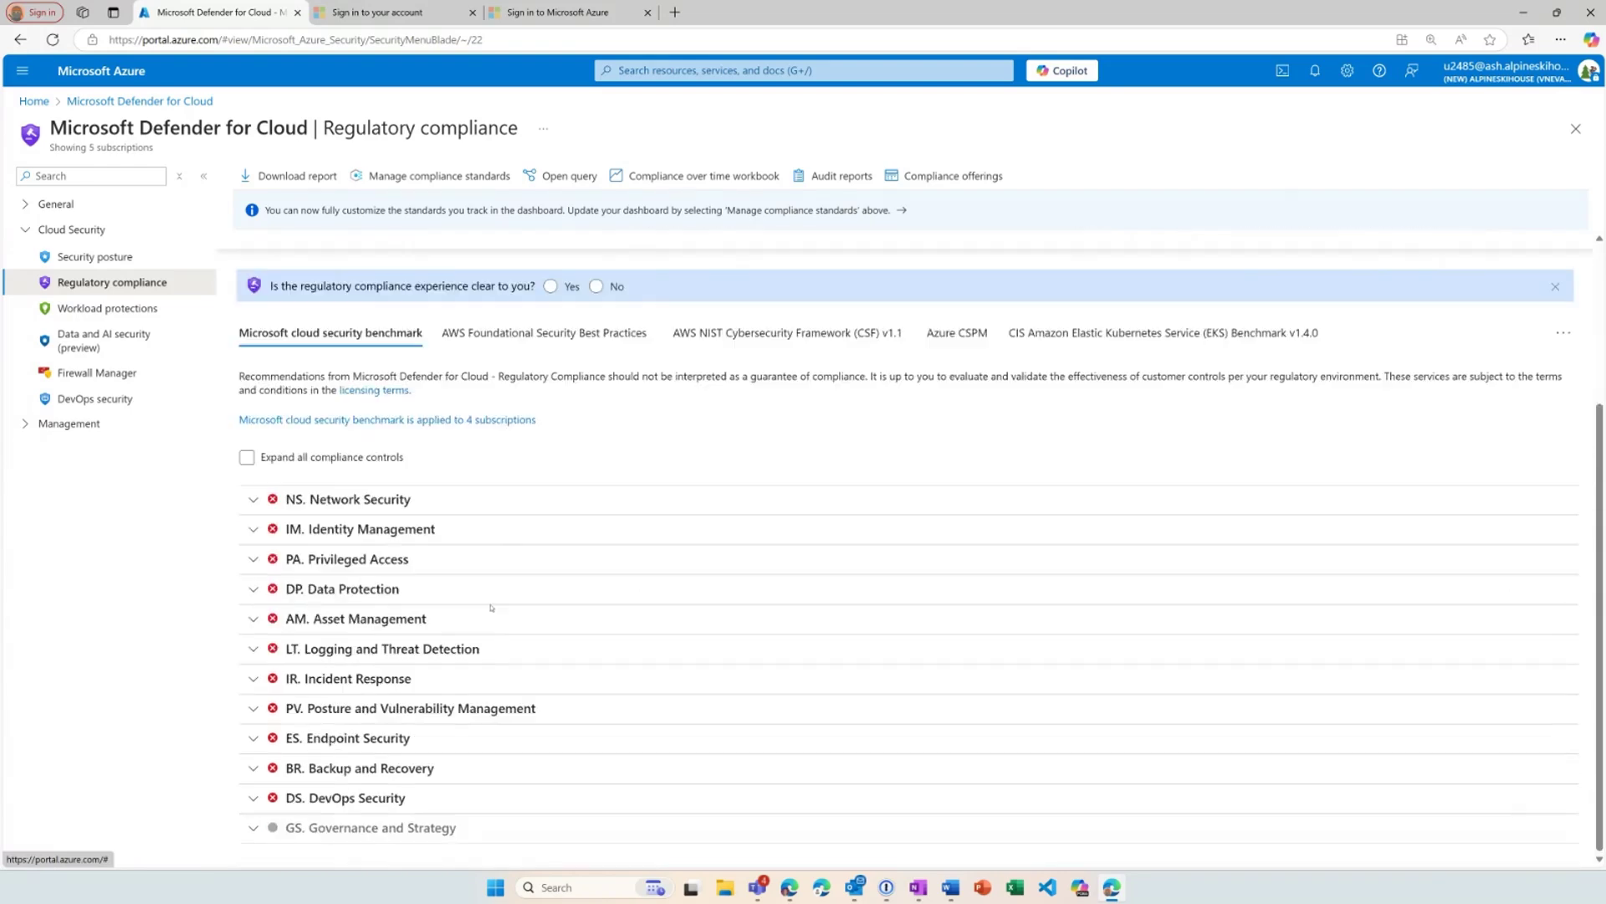
Tick 'Expand all compliance controls' to show every benchmark control at once
left_click(247, 457)
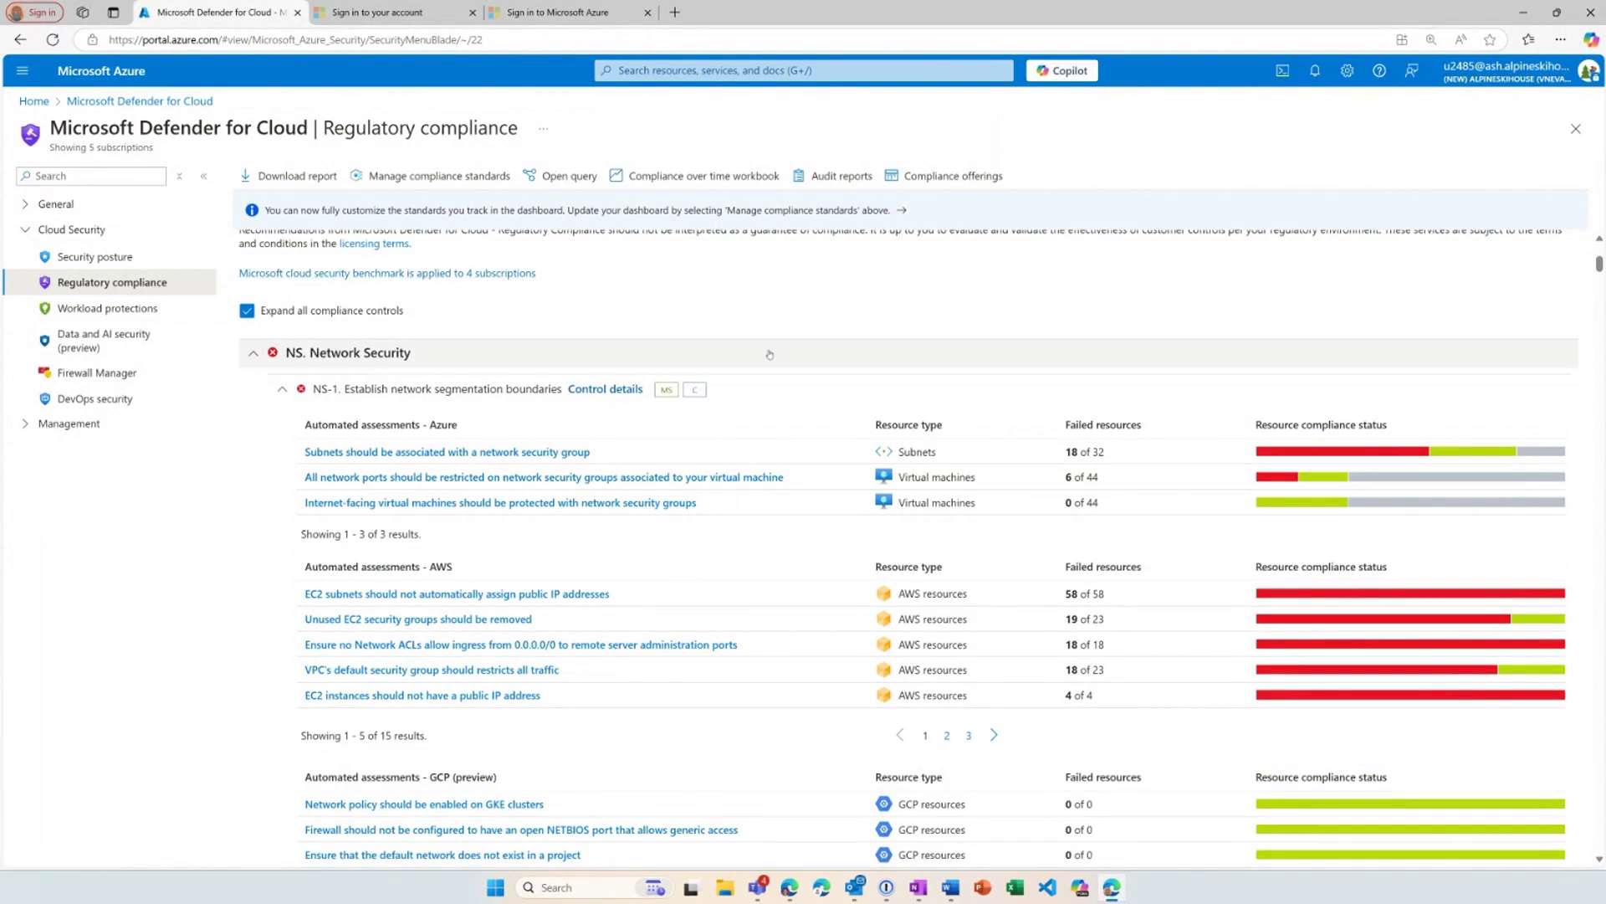
scroll(839, 379, "down", 1)
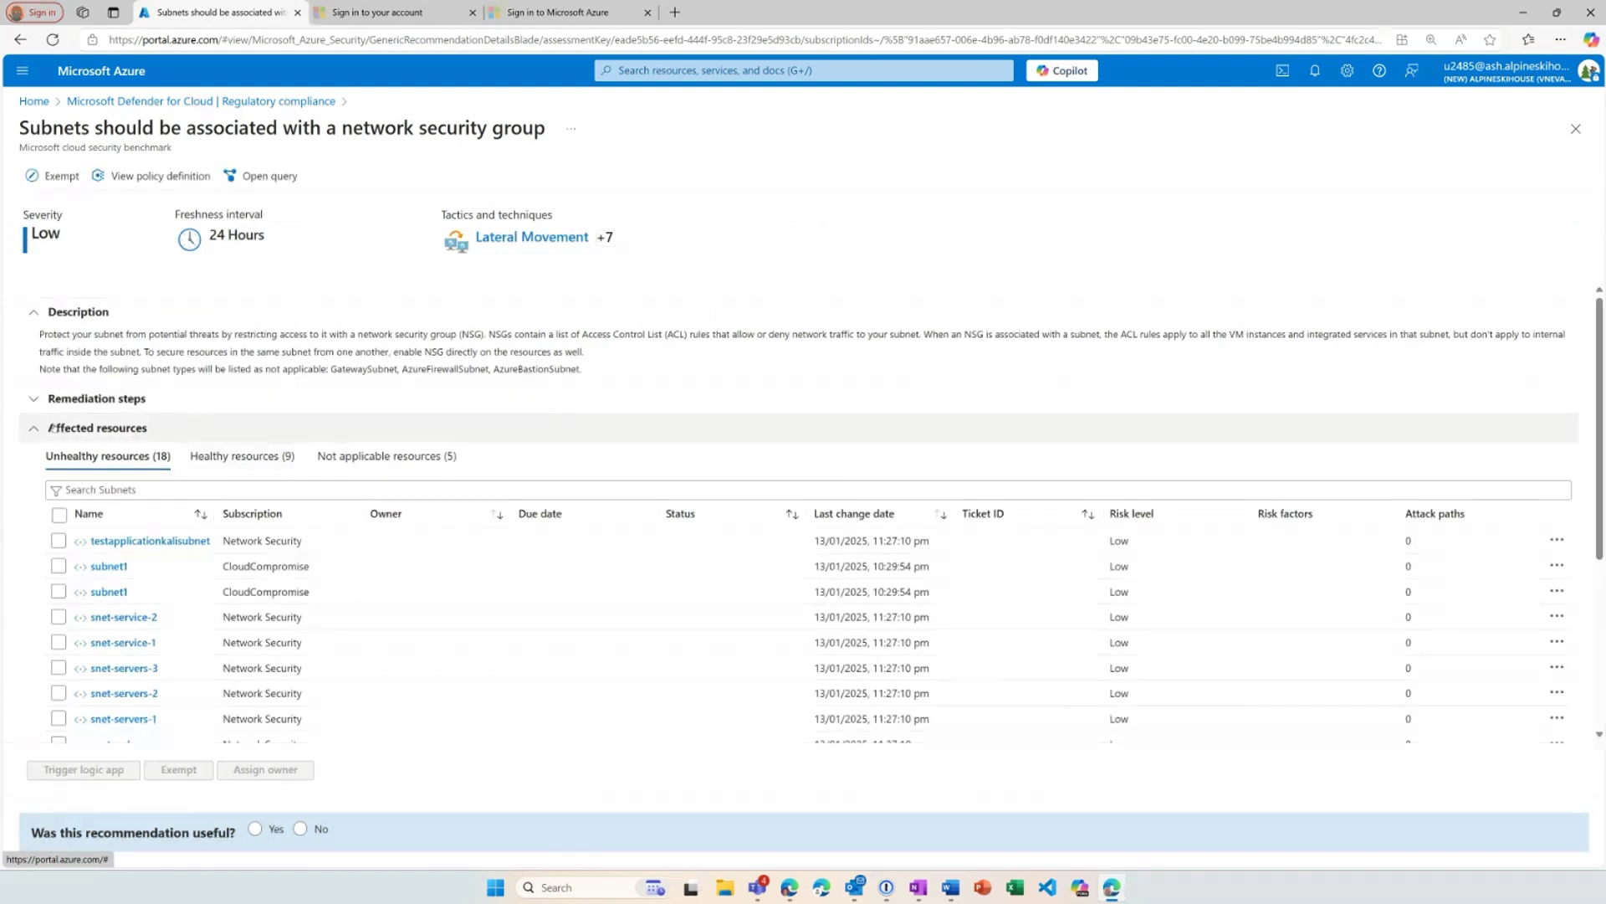
Expand the subnet recommendation's Remediation steps, then return to Regulatory compliance via the breadcrumb
left_click(57, 397)
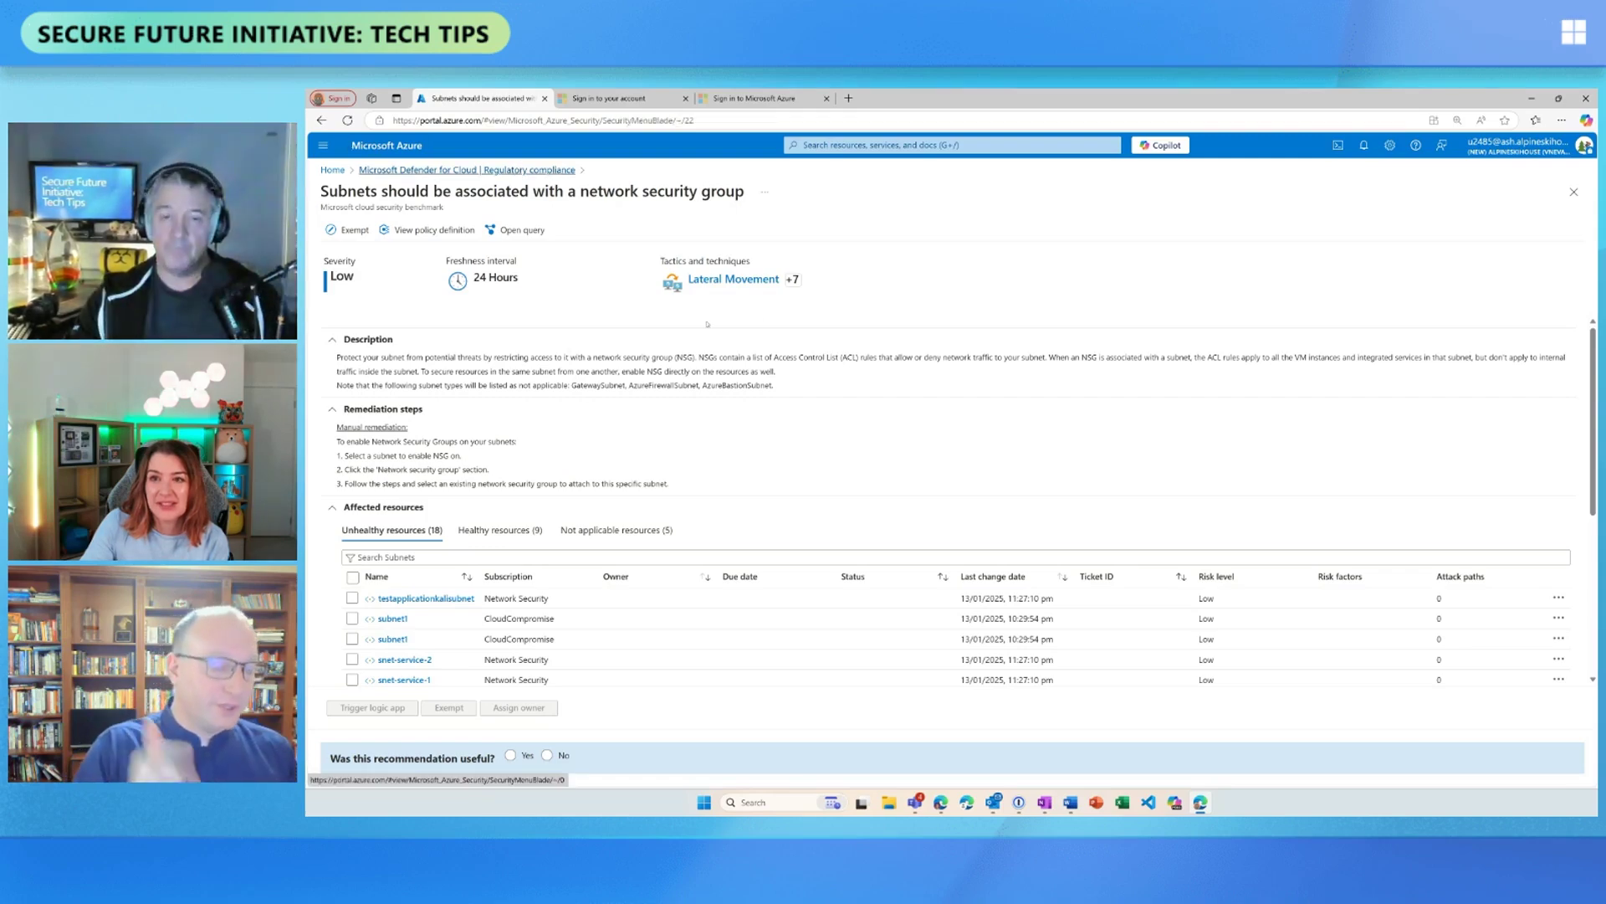
left_click(465, 170)
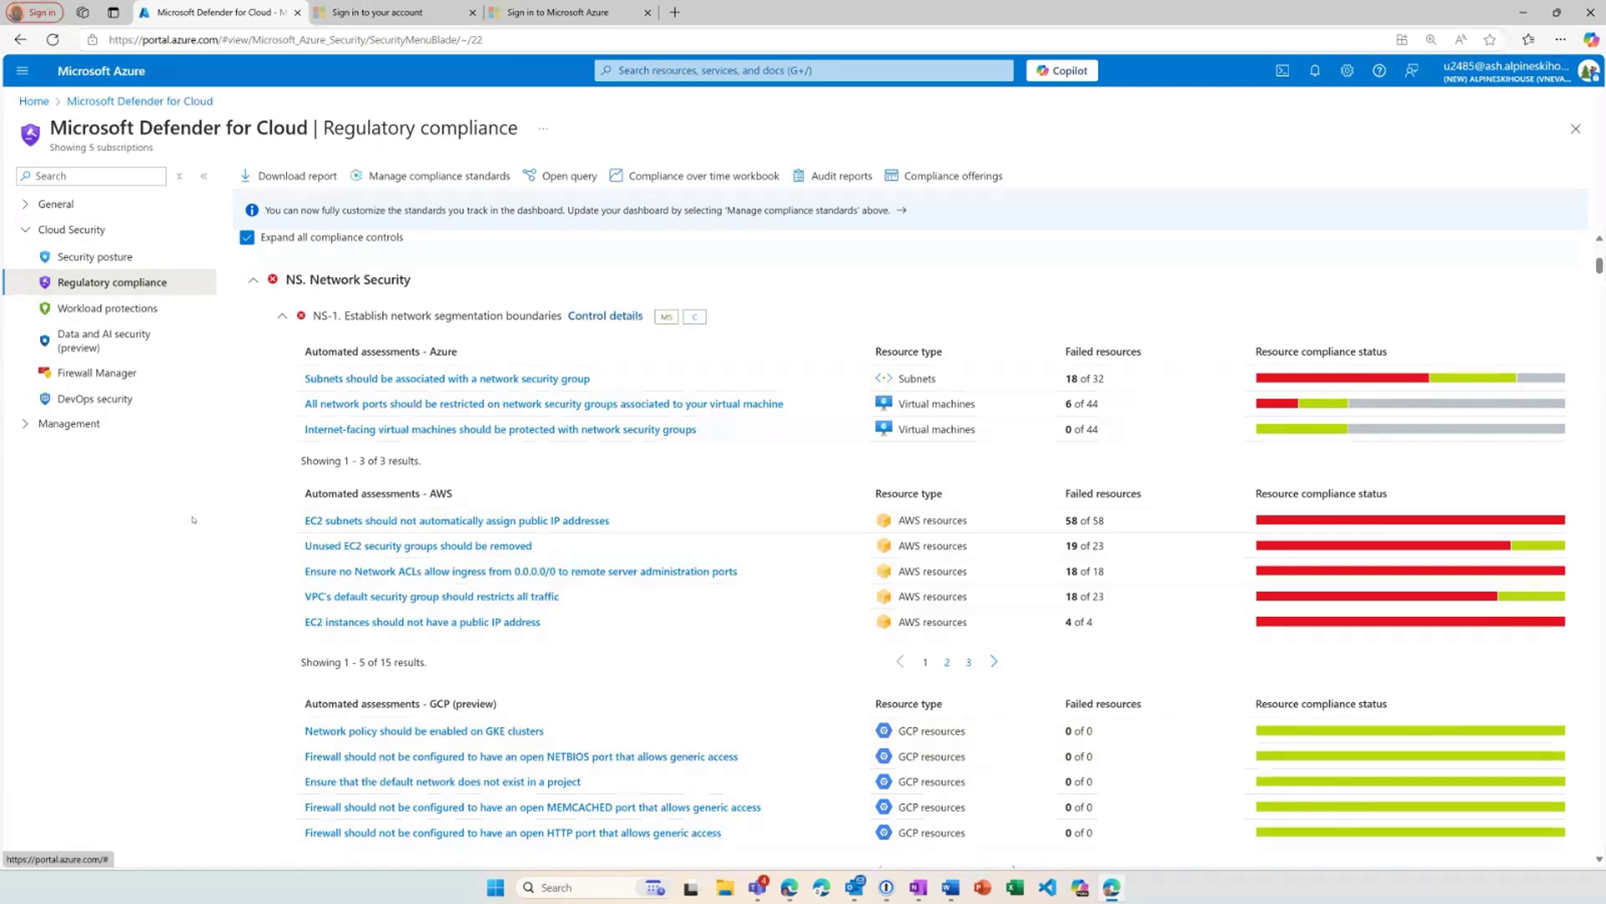
Collapse and re-expand the NS. Network Security control group
left_click(253, 279)
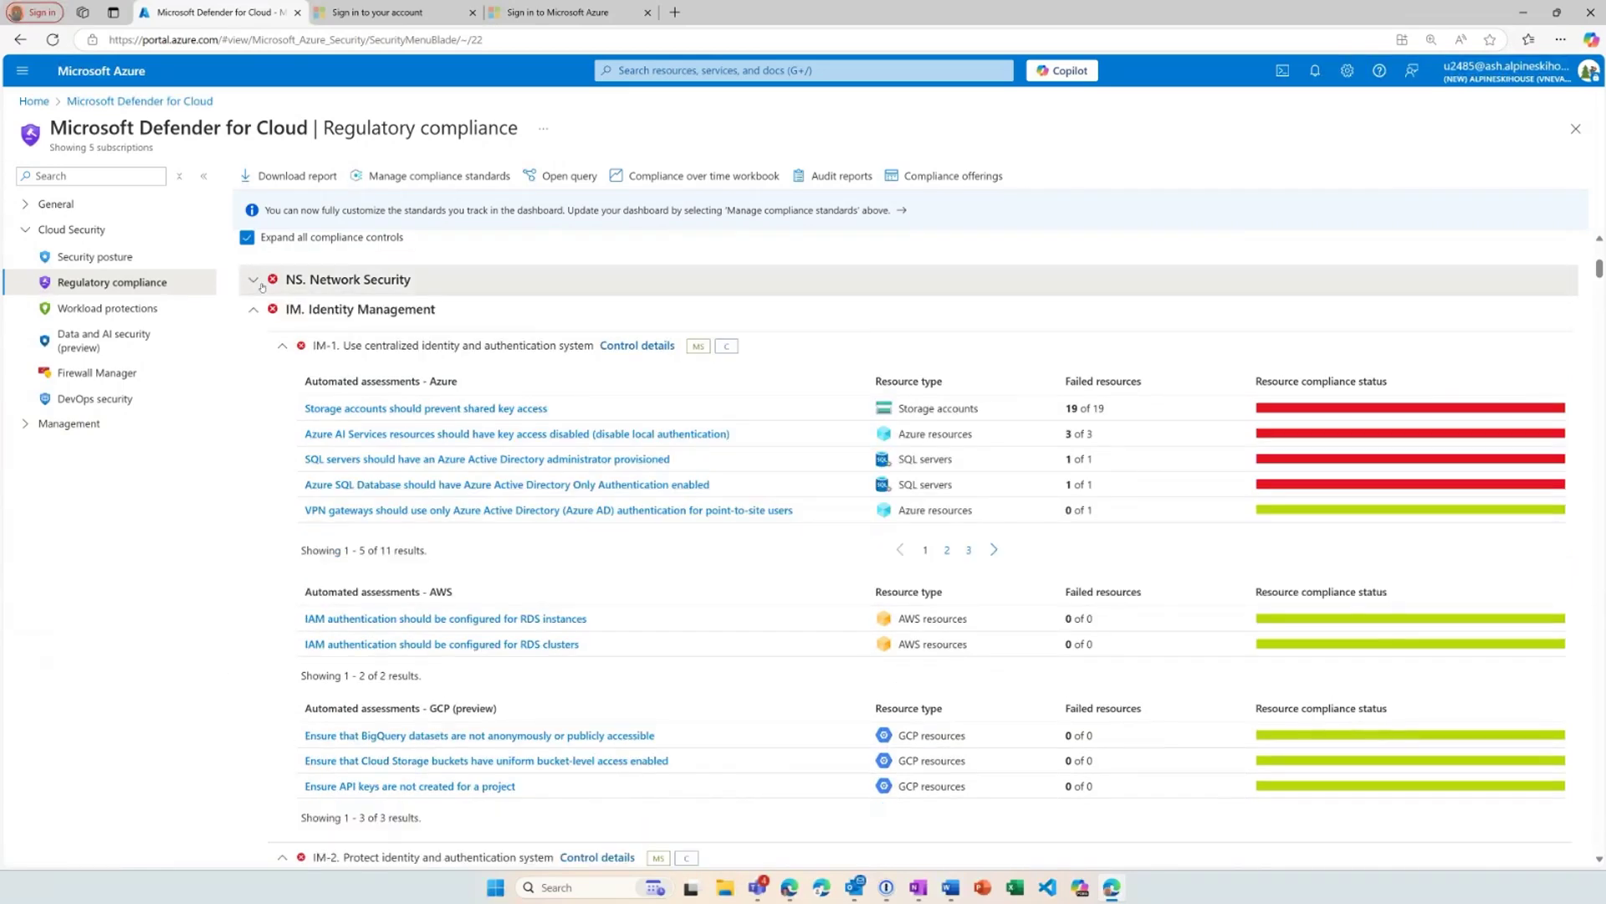
left_click(256, 281)
scroll(308, 424, "down", 3)
scroll(307, 424, "down", 3)
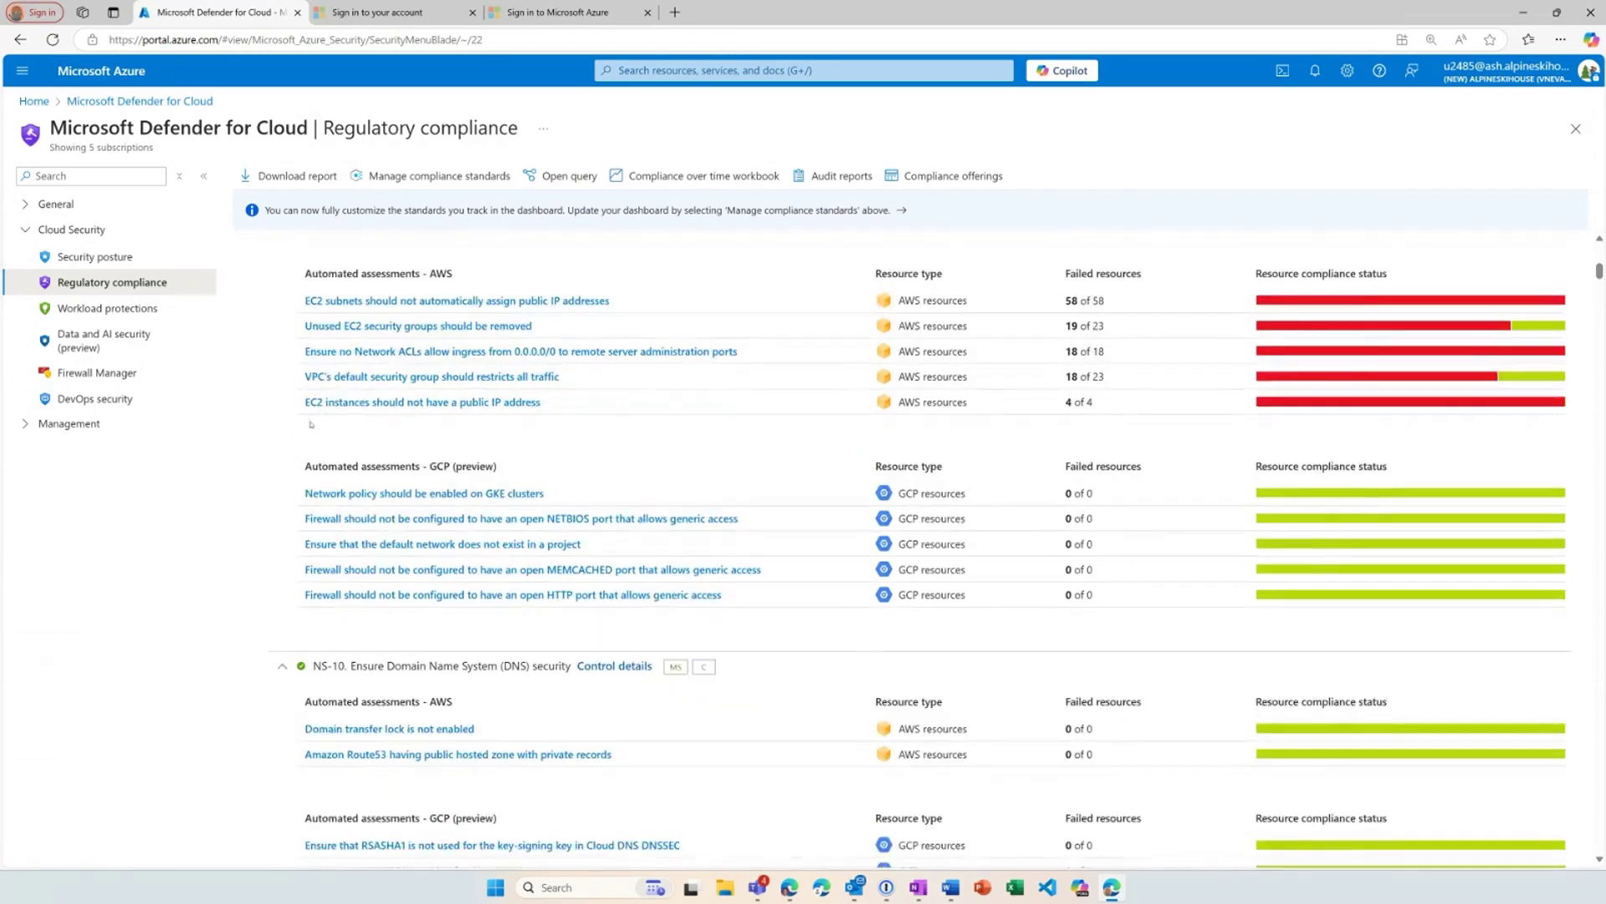
scroll(461, 449, "down", 1)
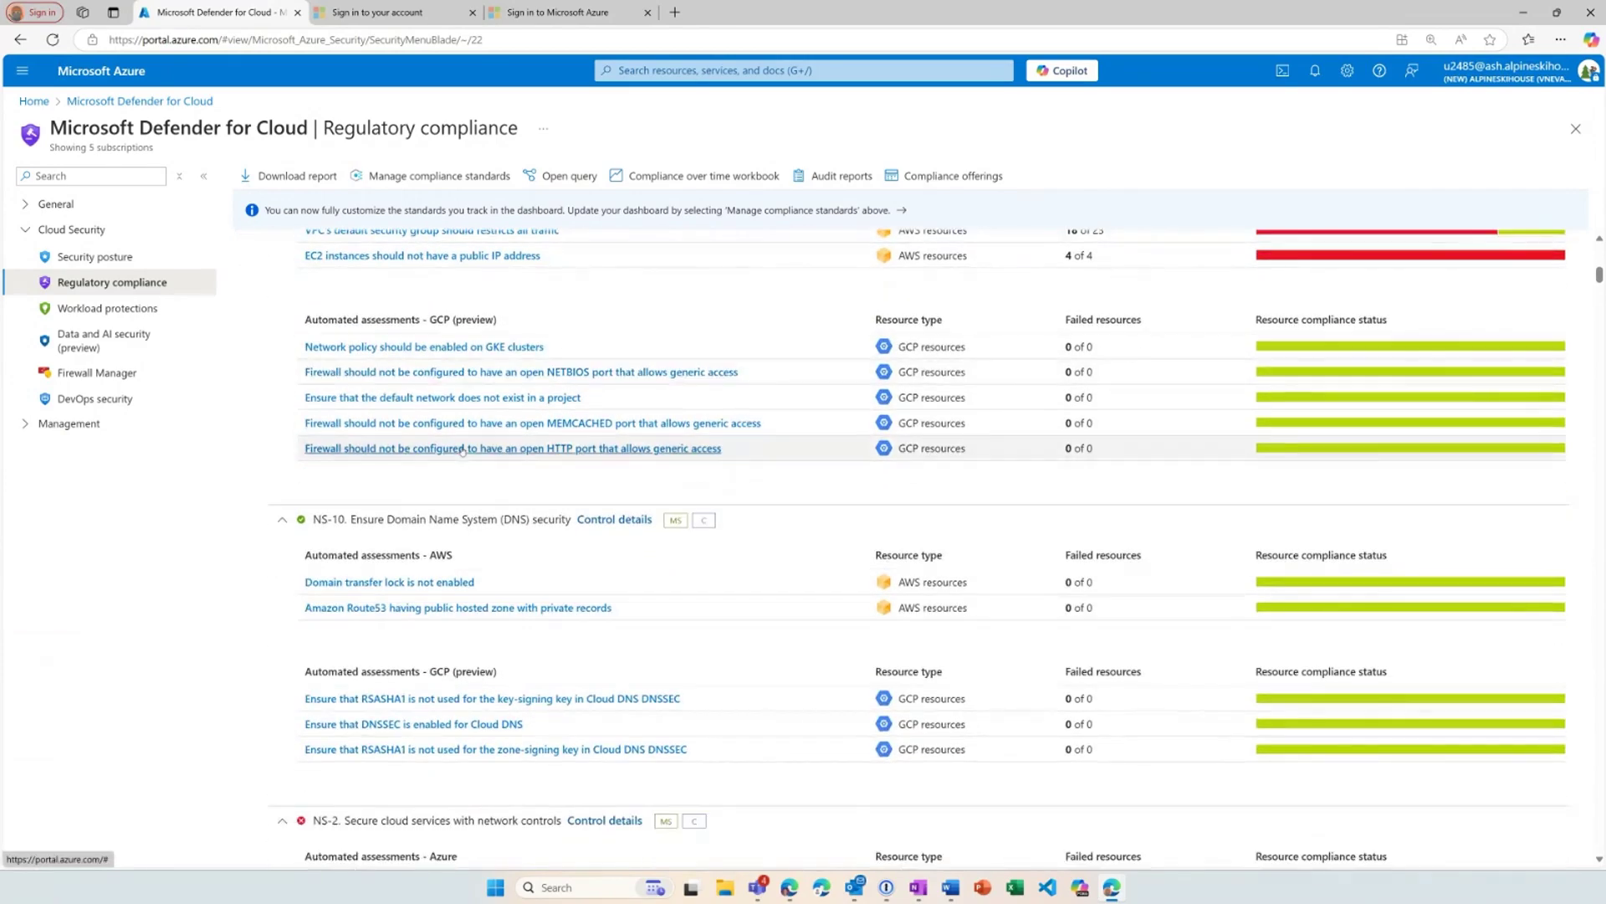
scroll(462, 450, "down", 2)
scroll(461, 449, "down", 4)
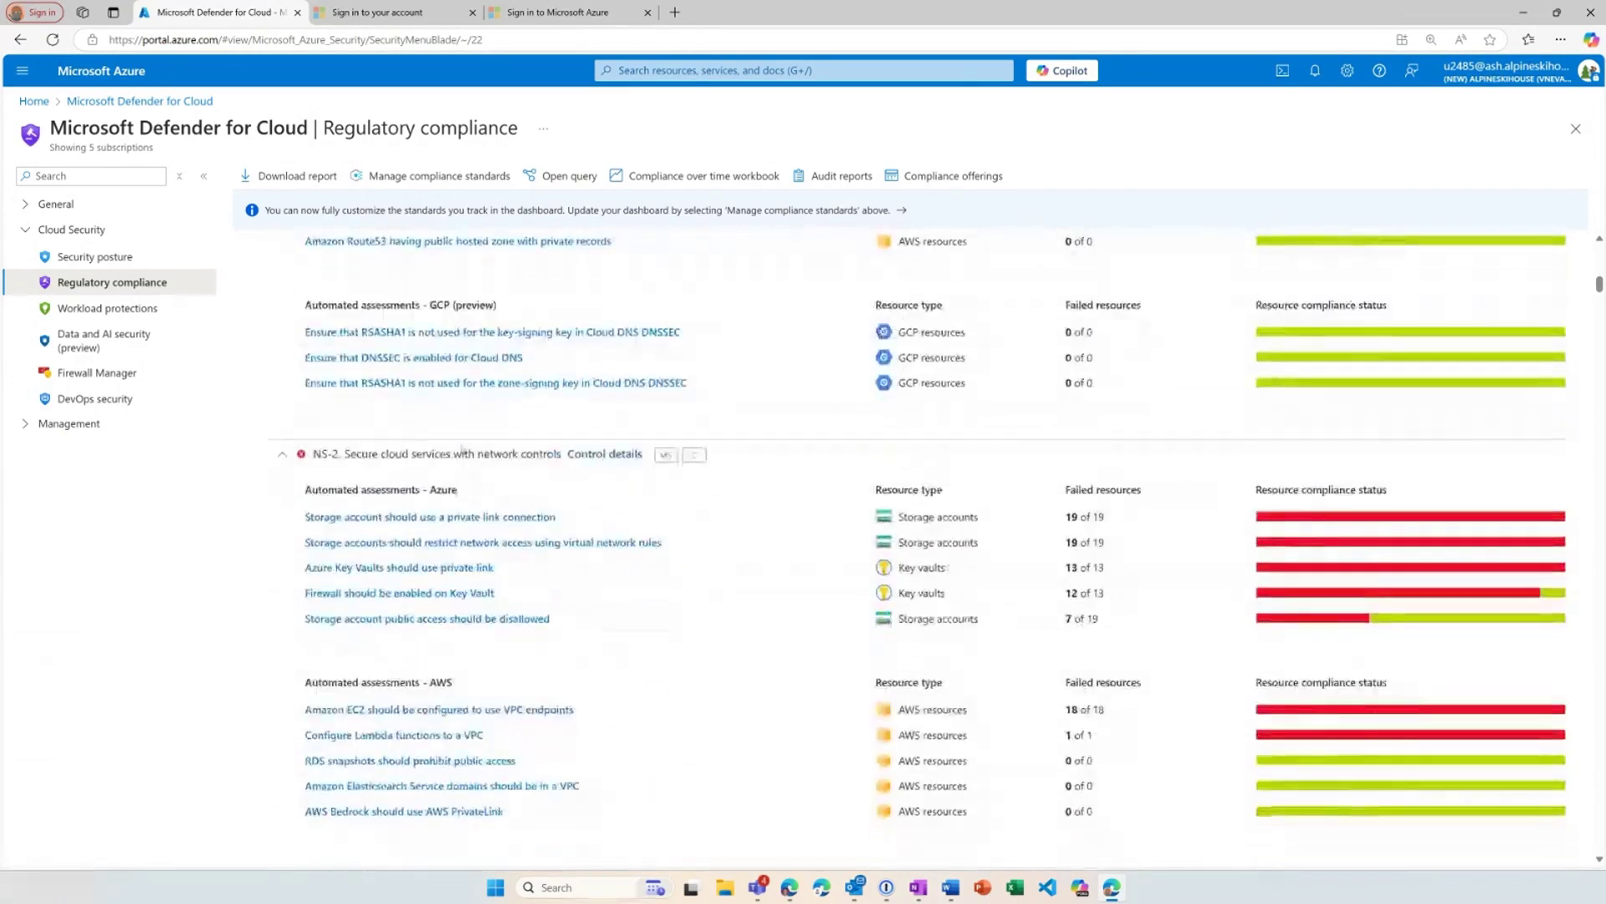
scroll(461, 449, "down", 1)
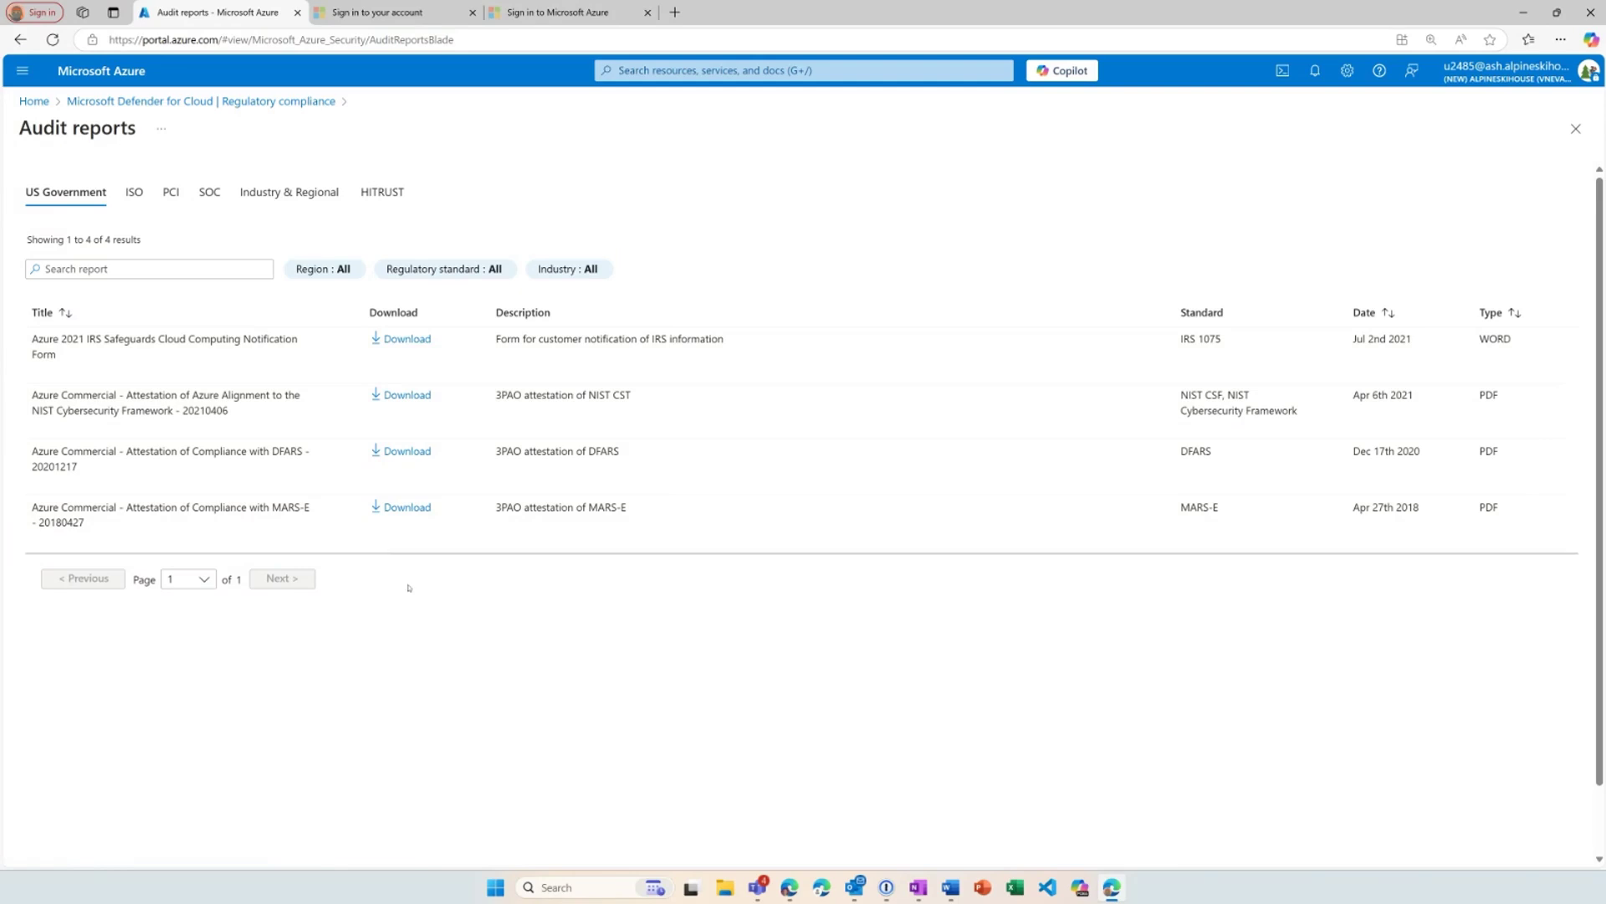
left_click(170, 192)
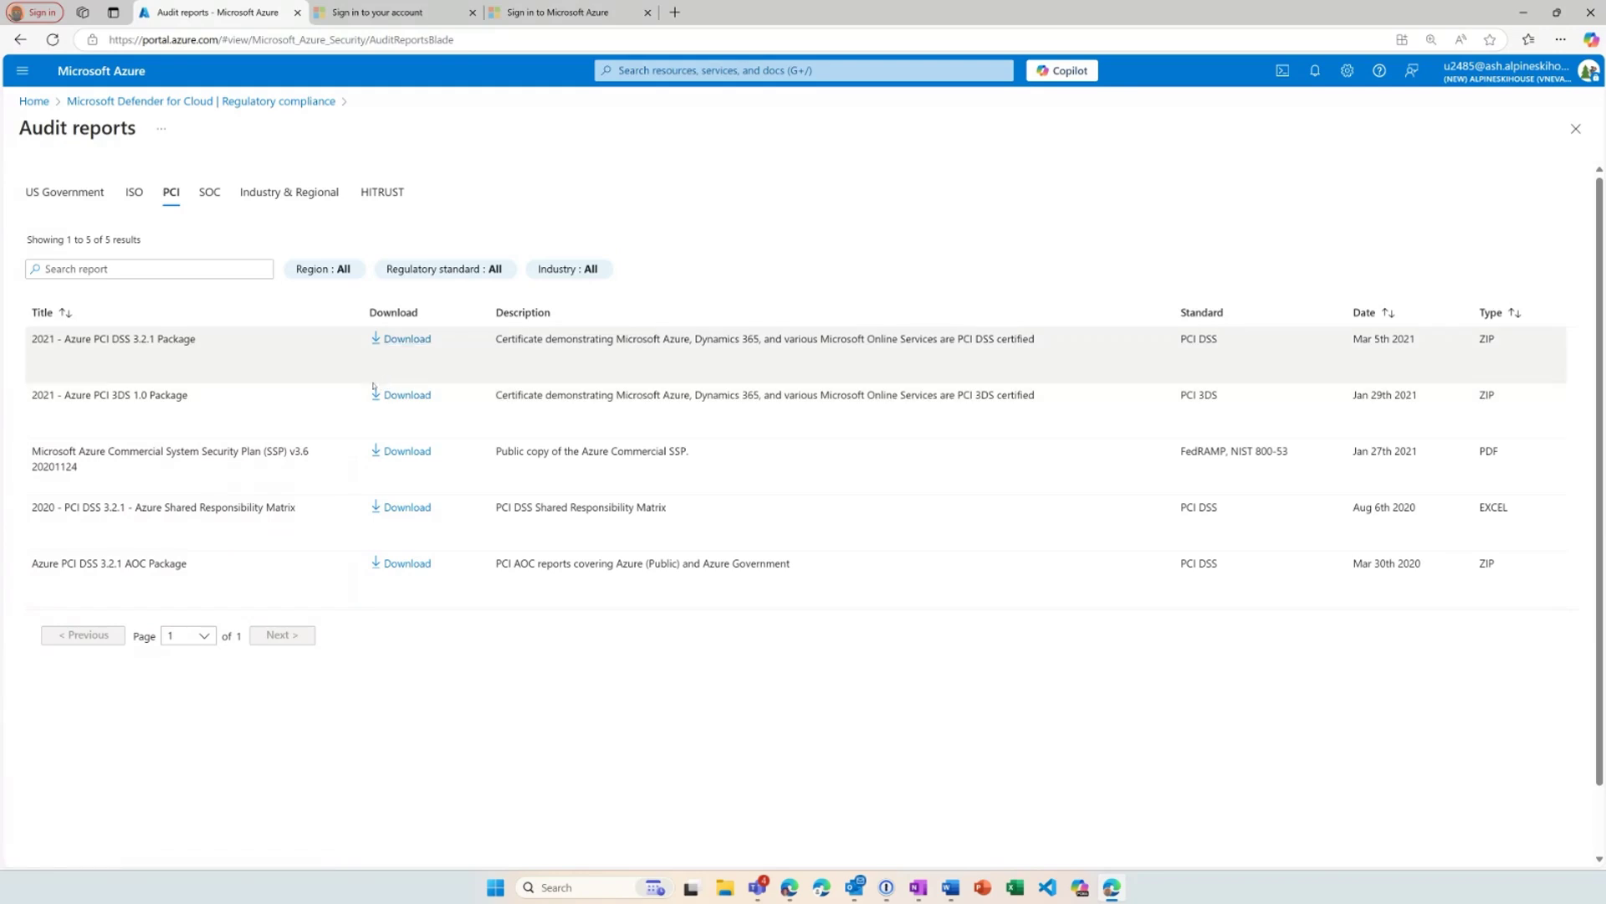
left_click(65, 192)
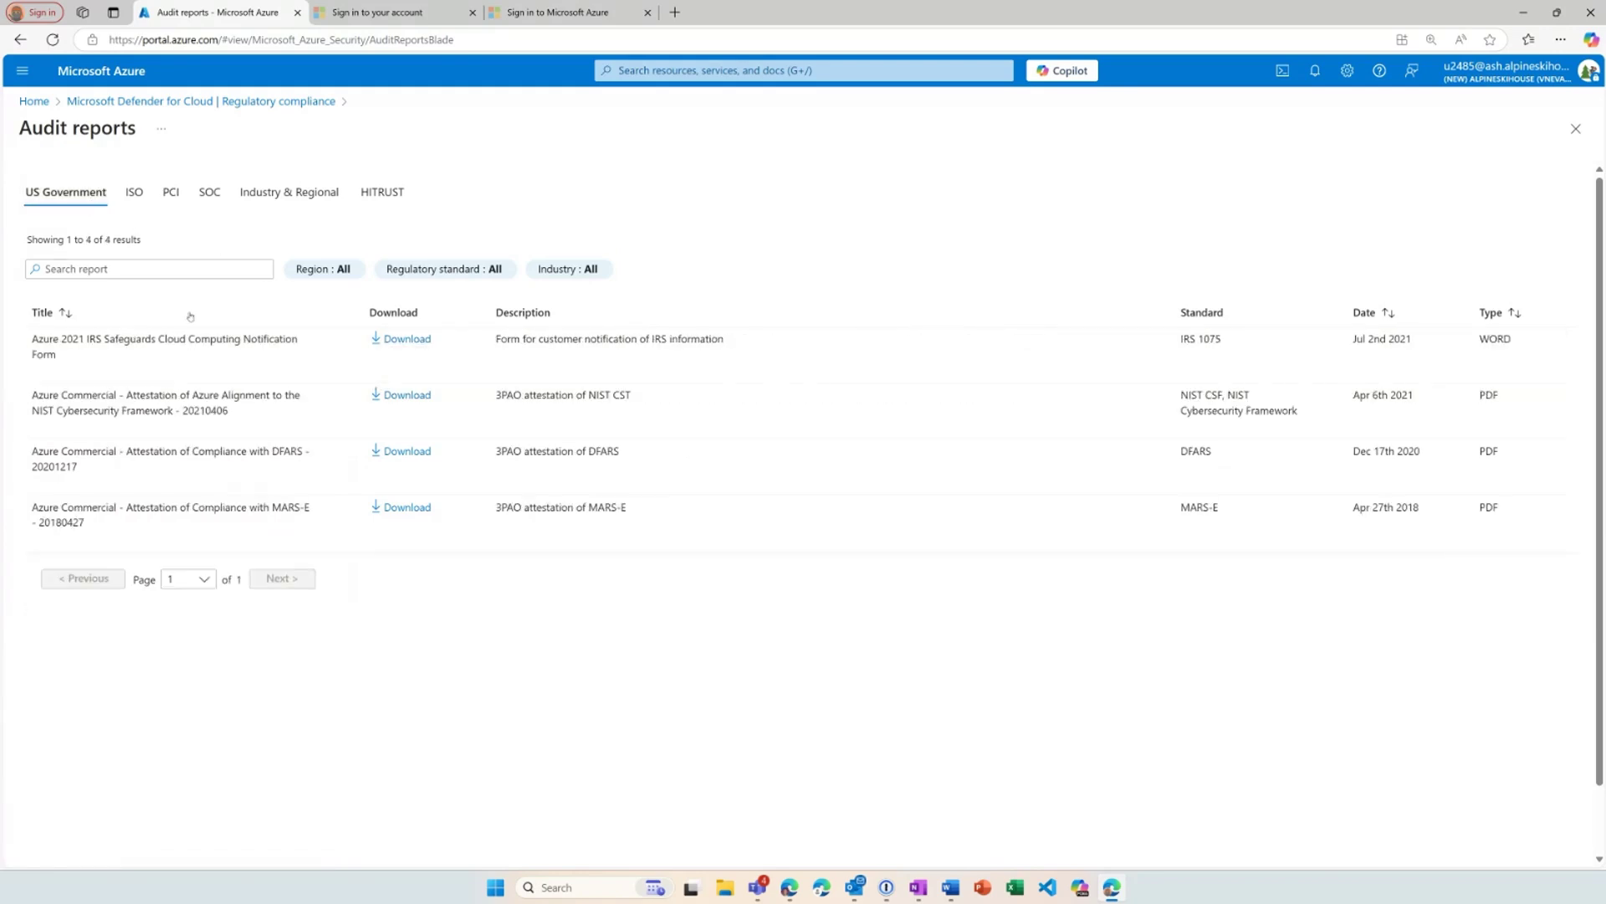